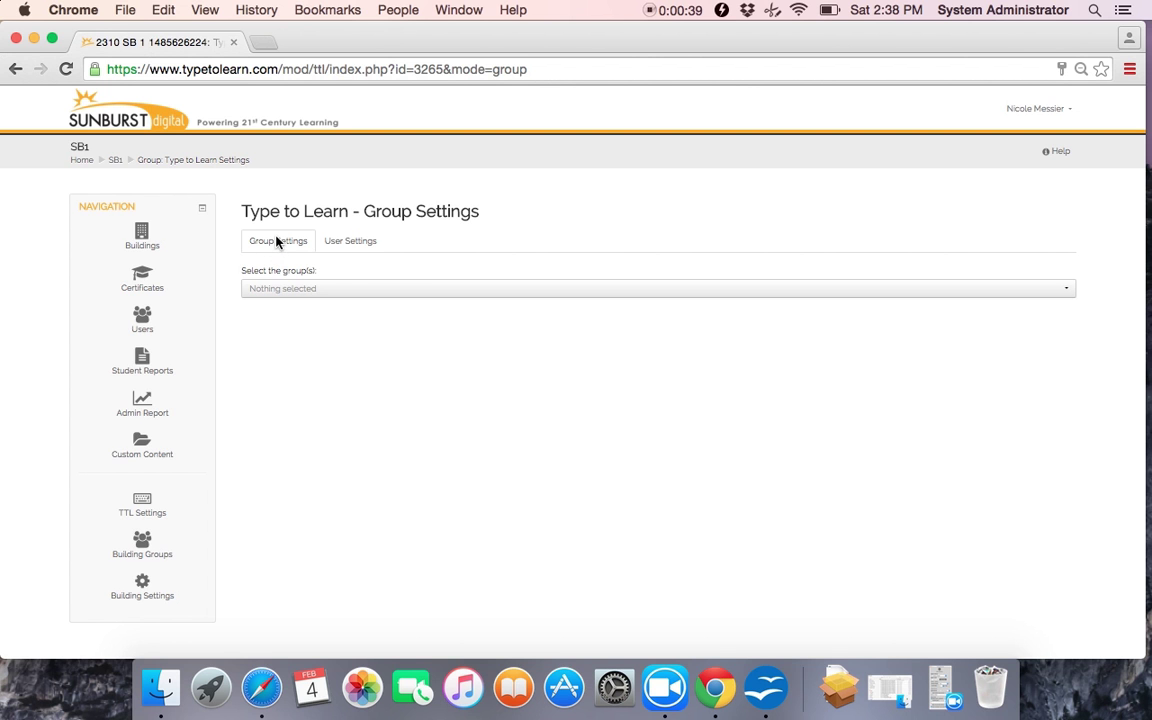
- Open the individual user settings and select the first Grade 1 student in the user list
click(358, 248)
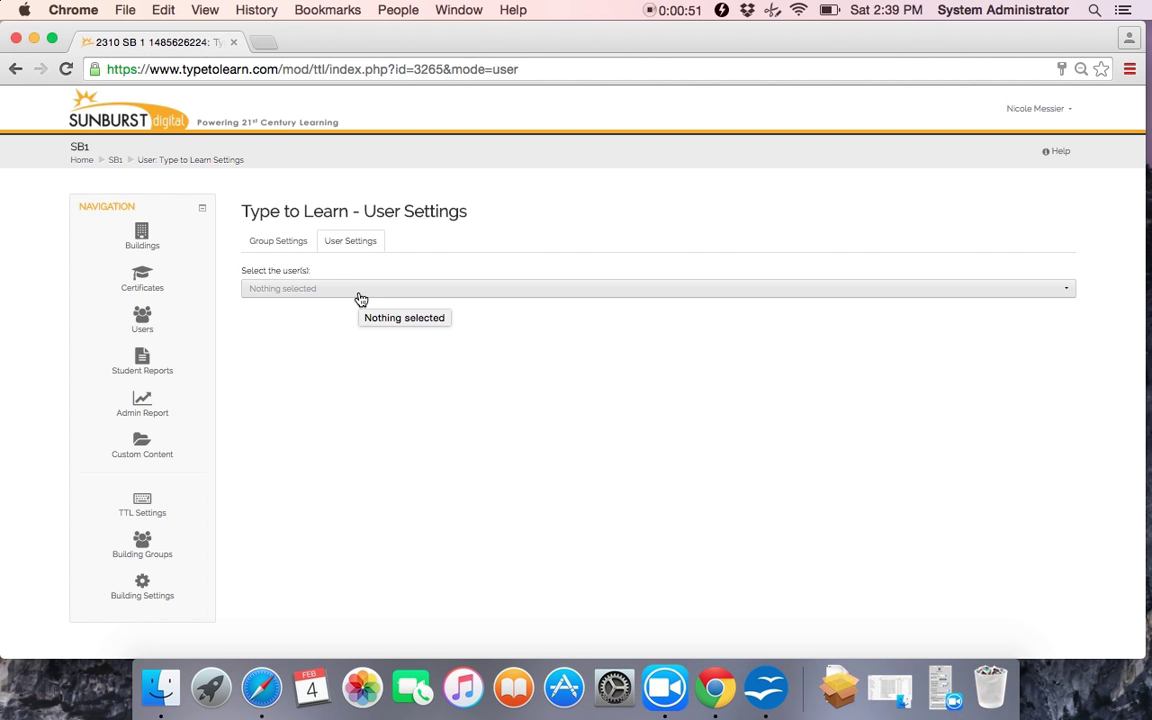
click(361, 290)
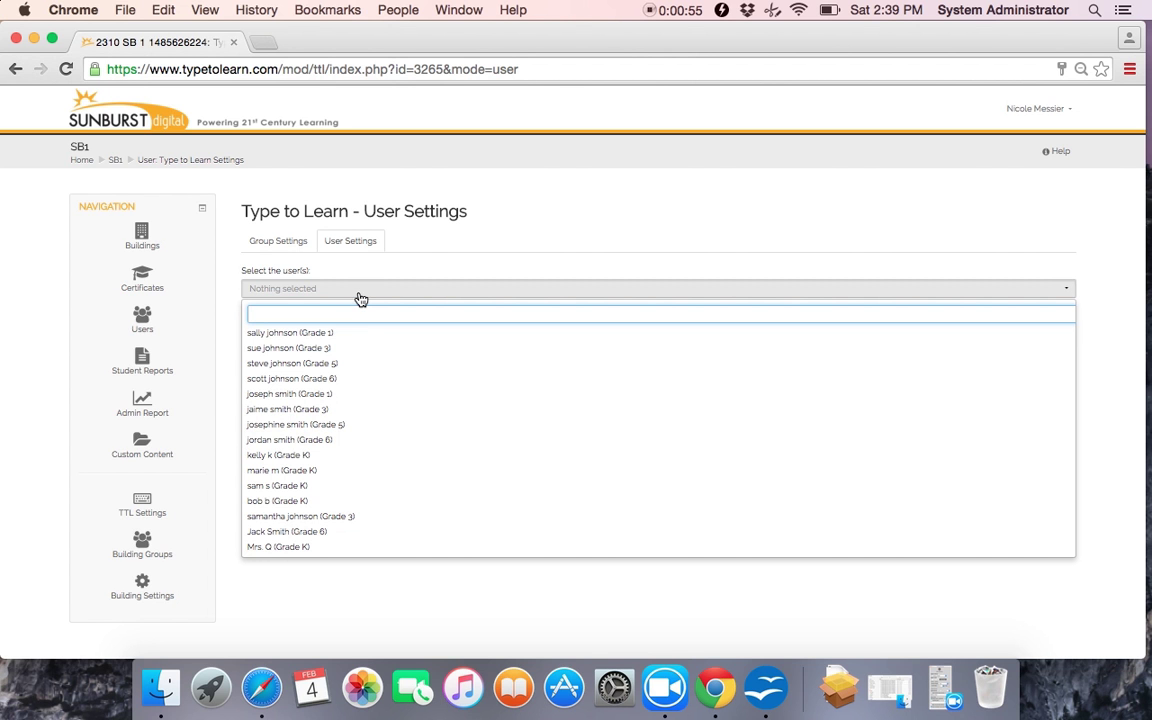
click(326, 341)
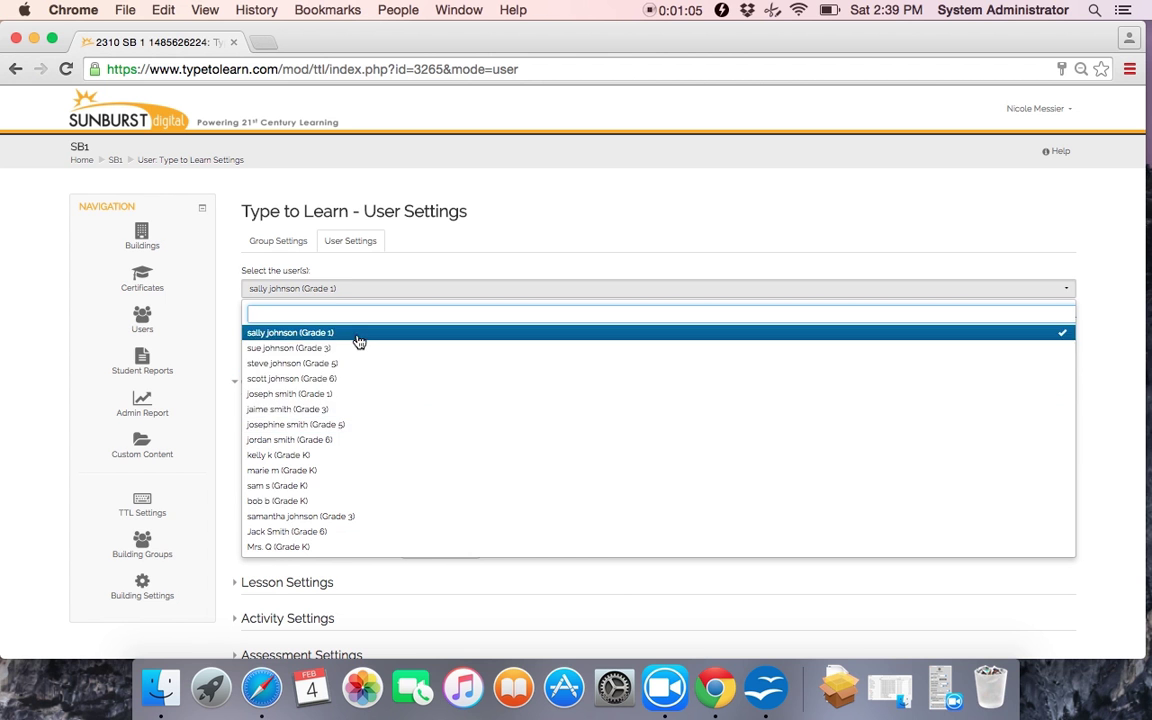
click(620, 584)
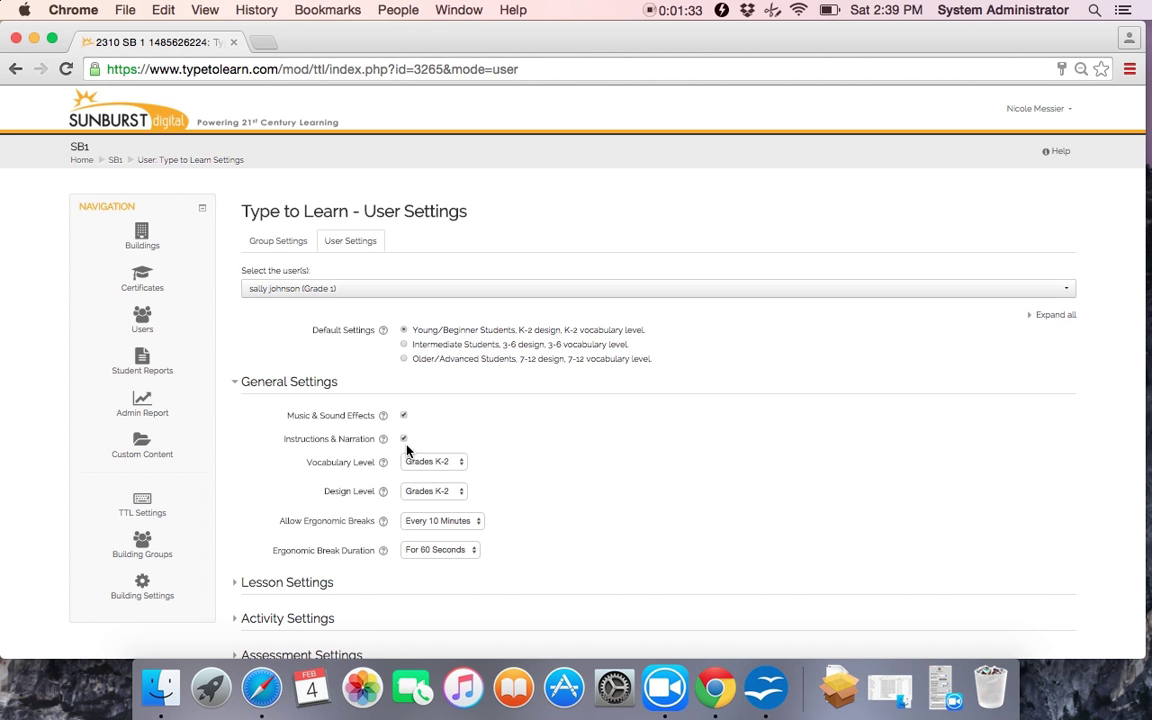
- Set the student's vocabulary level to Grades 3-6 and keep the design level at Grades K-2
click(435, 464)
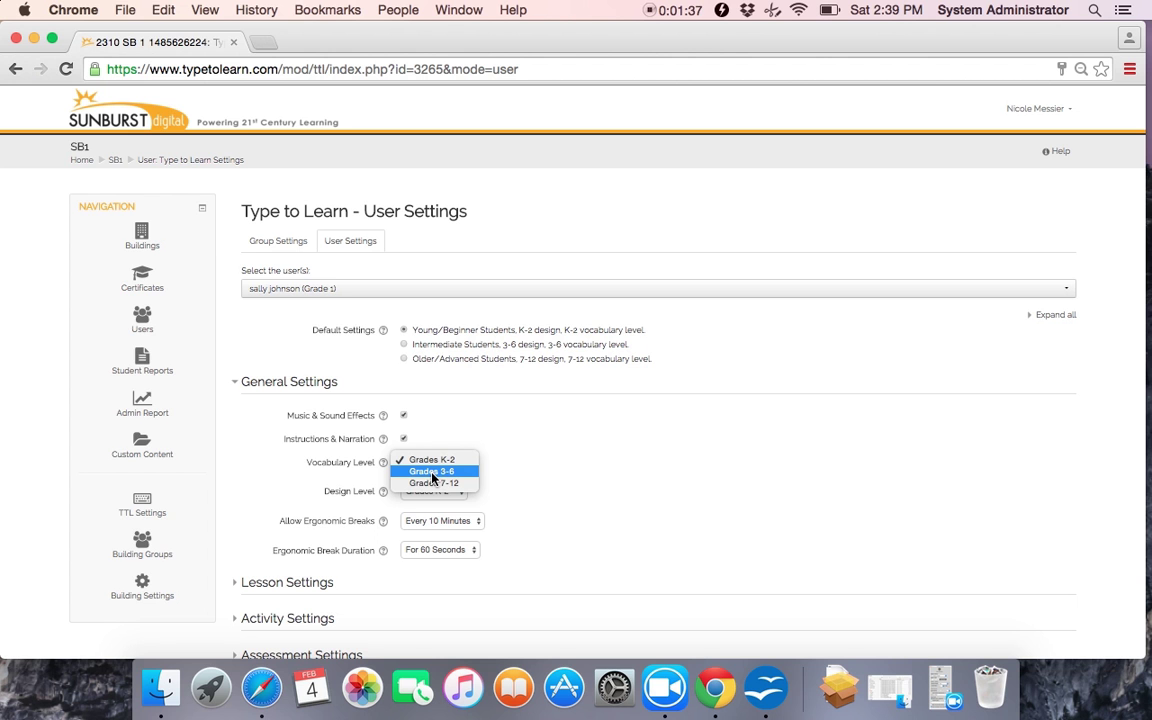
click(432, 474)
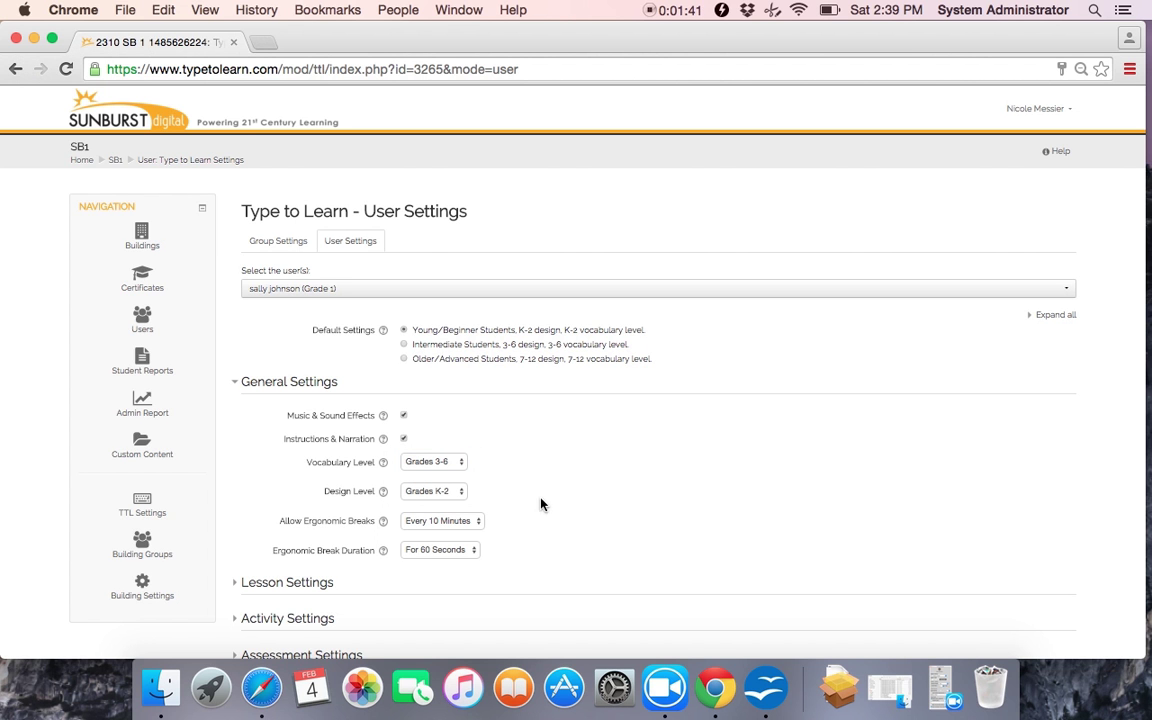
click(437, 500)
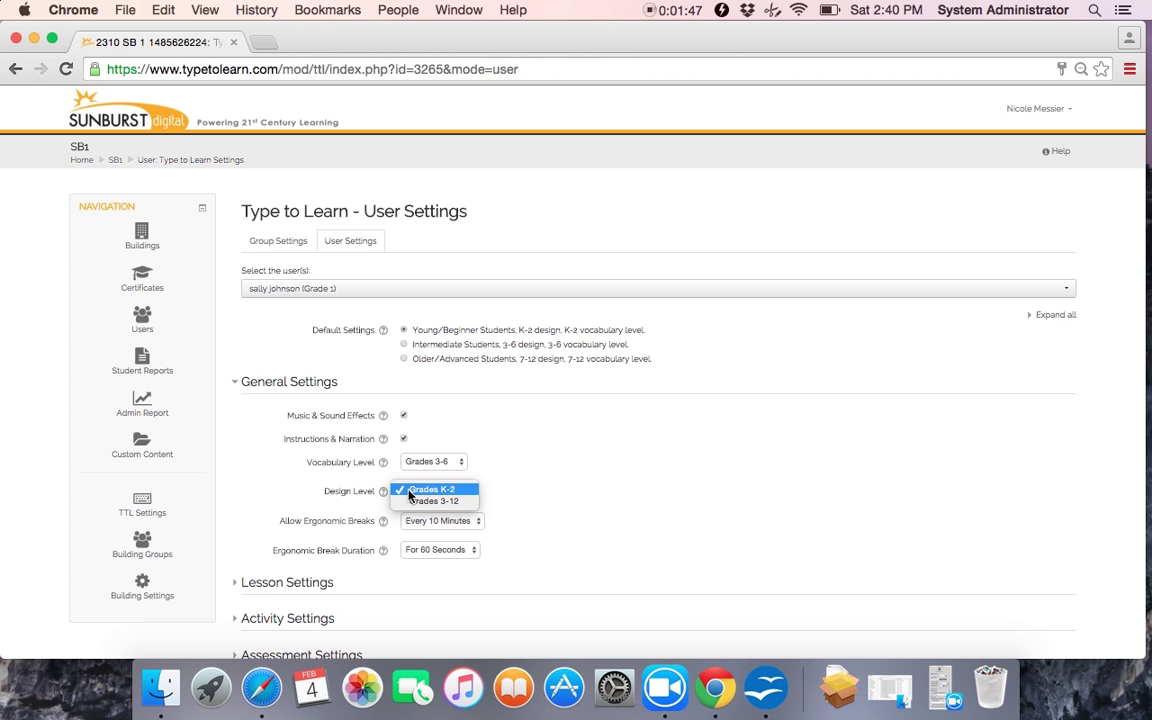
click(409, 493)
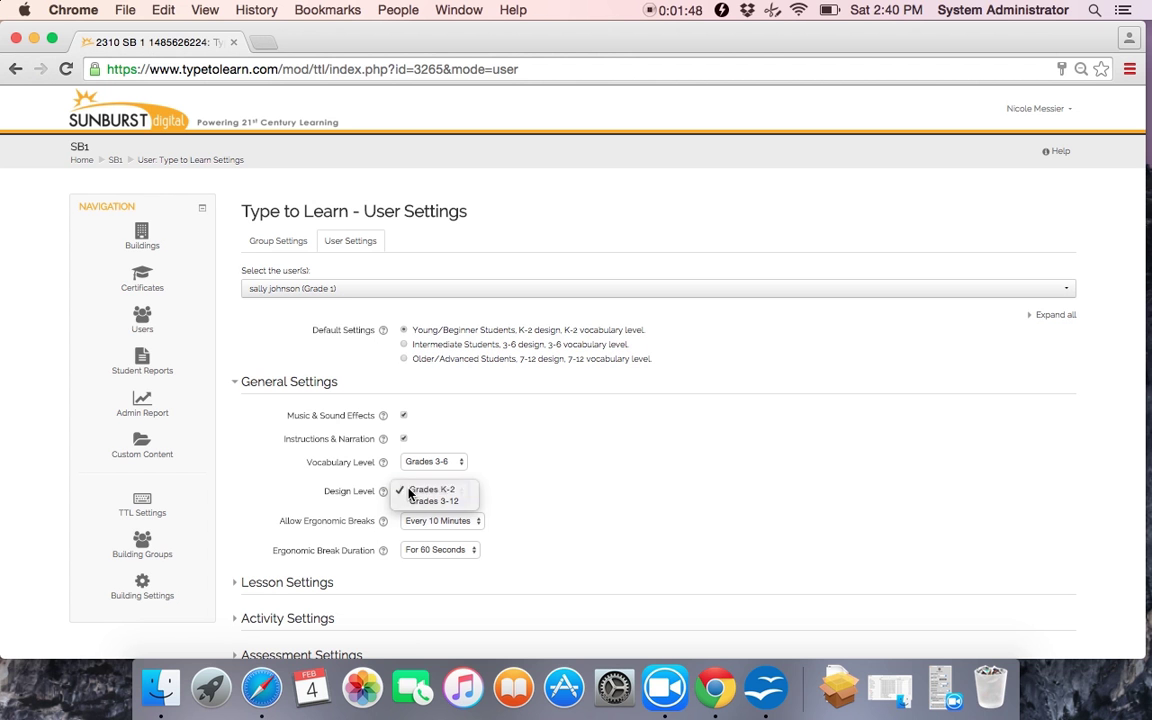
click(597, 491)
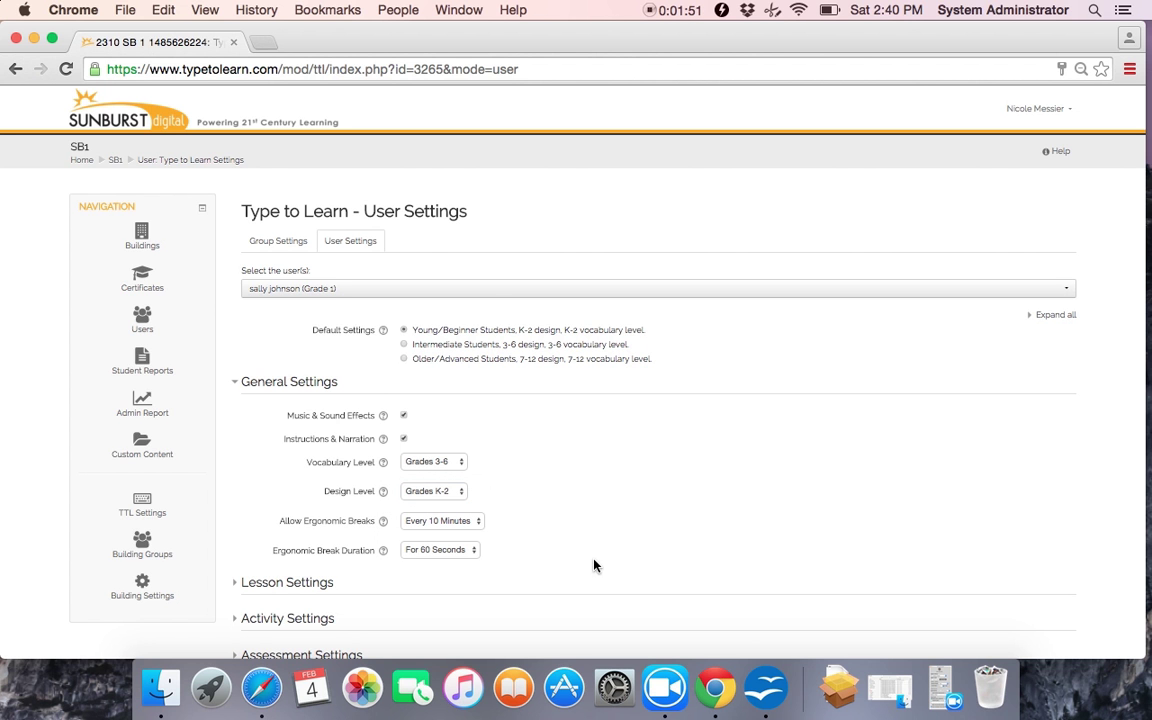
- Set ergonomic breaks to every 10 minutes with a break duration of 60 seconds
scroll(584, 566, down, 3)
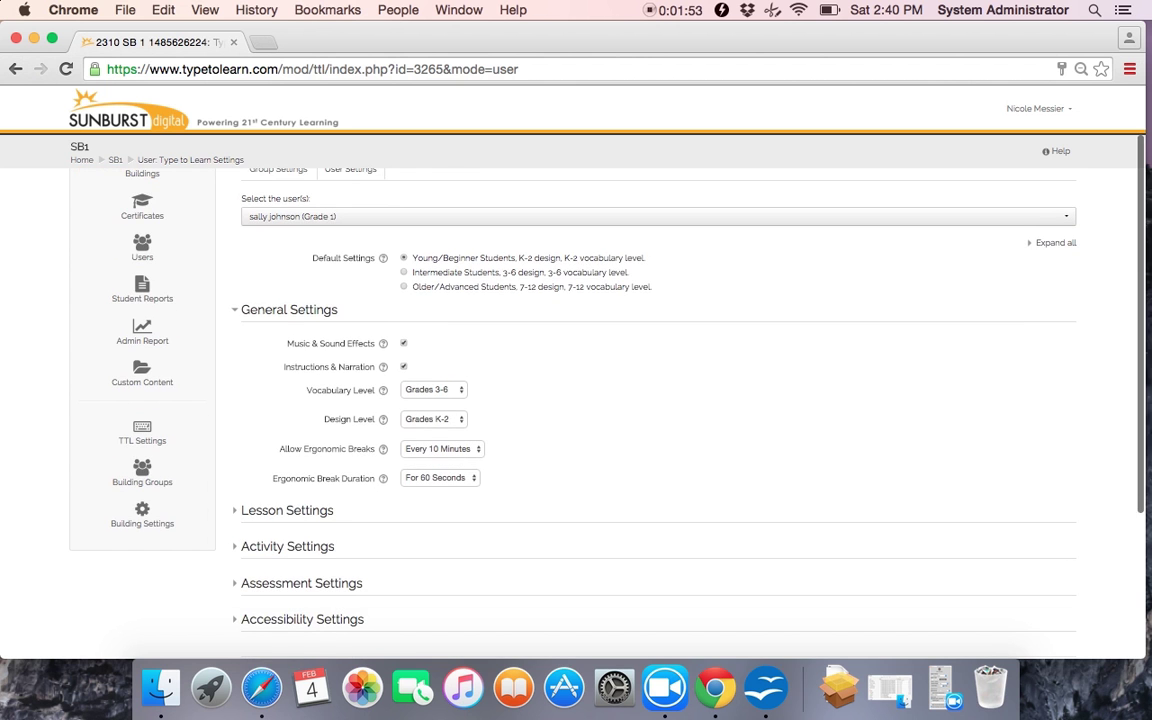
scroll(584, 450, down, 3)
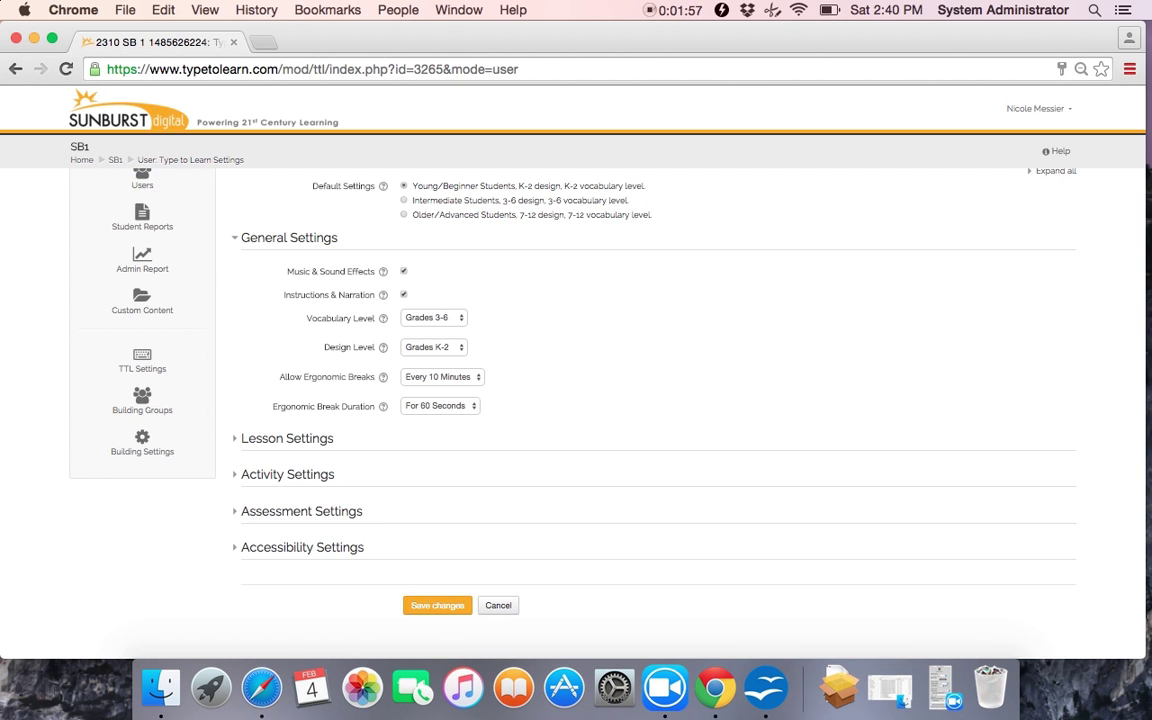
scroll(404, 399, down, 2)
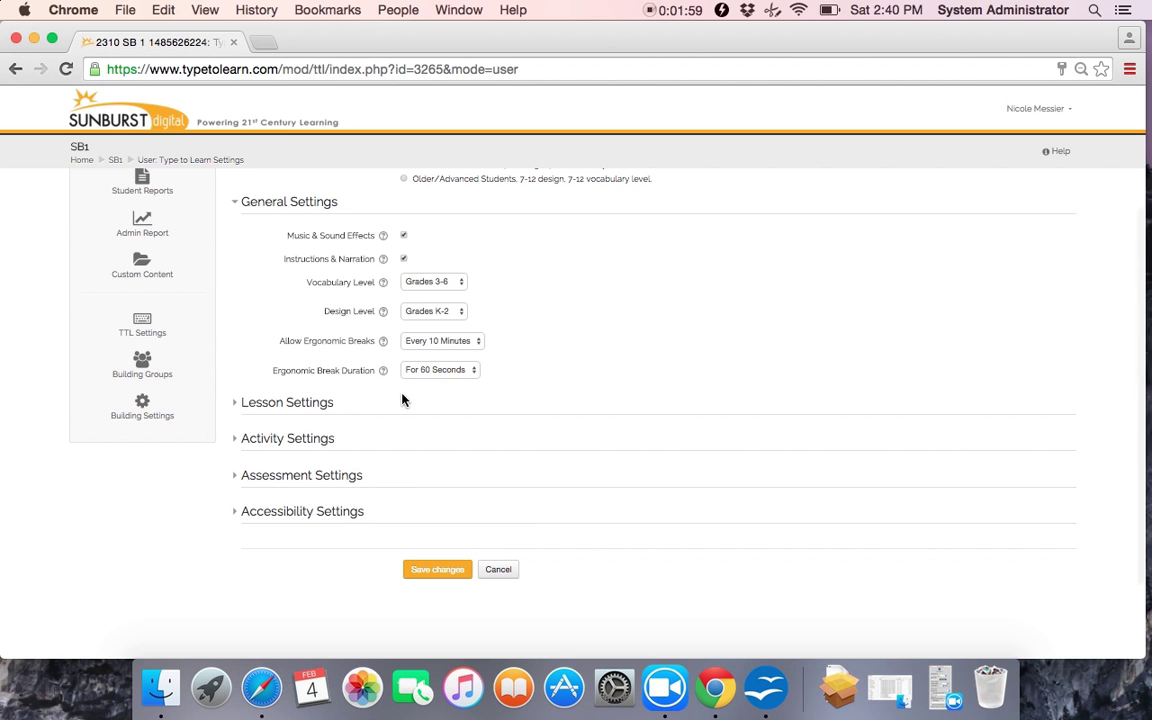
click(464, 345)
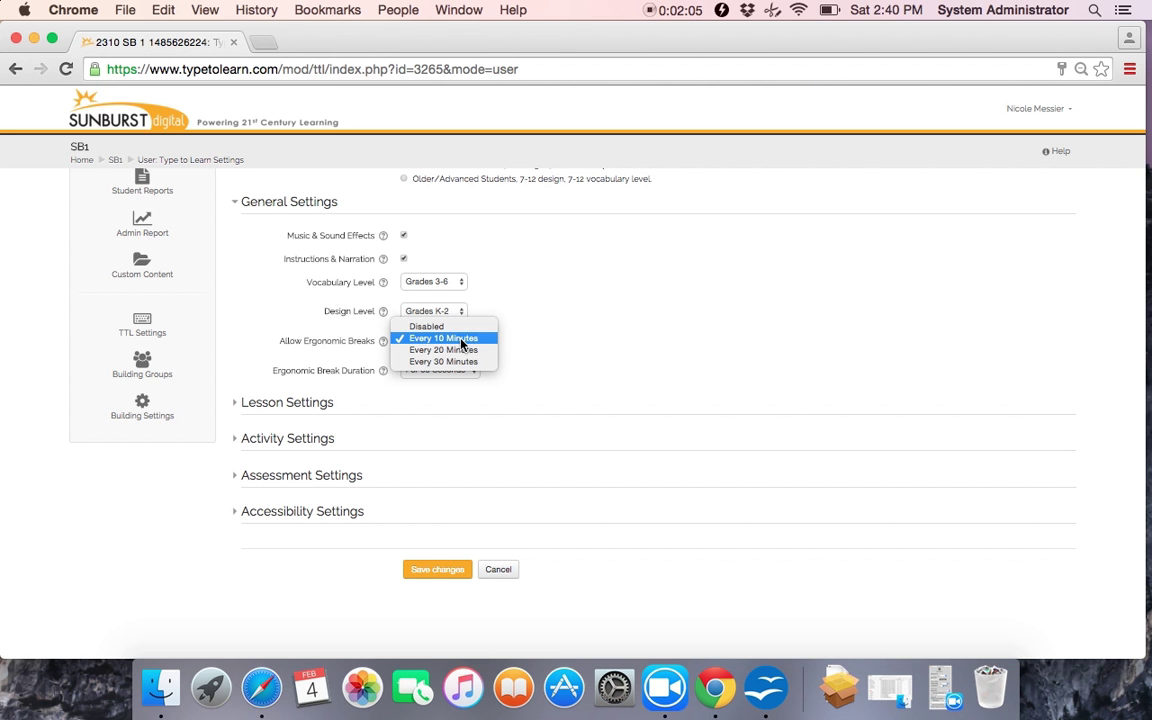
click(462, 340)
click(453, 376)
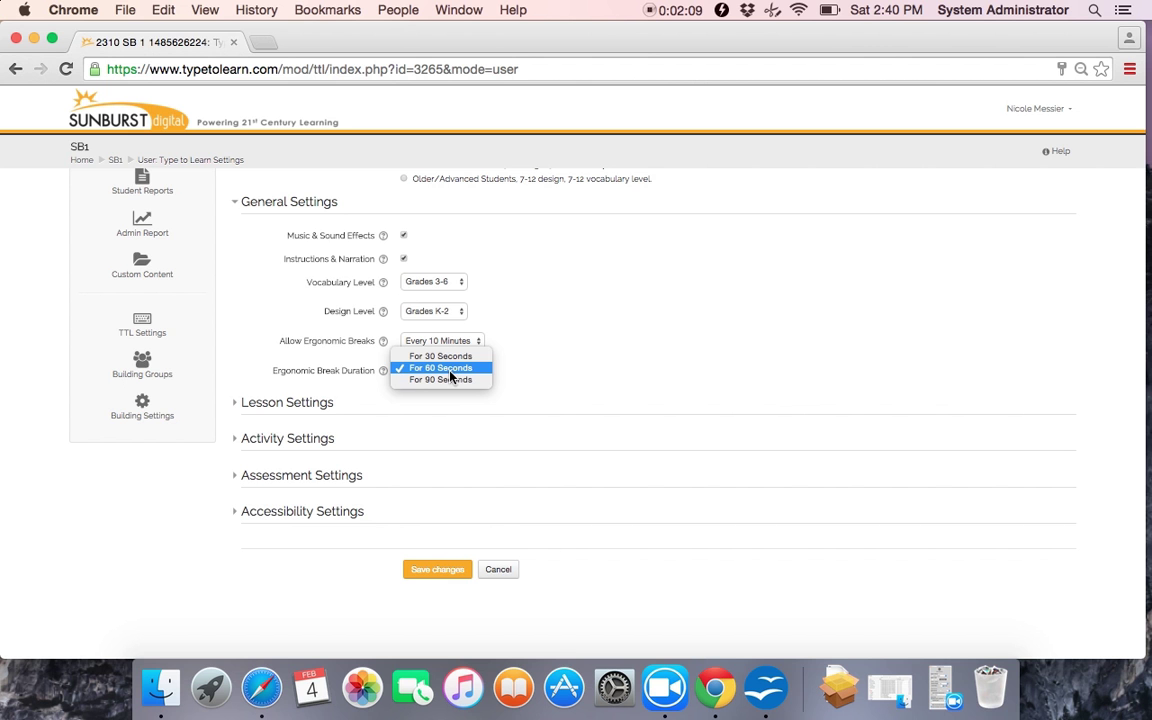
click(452, 372)
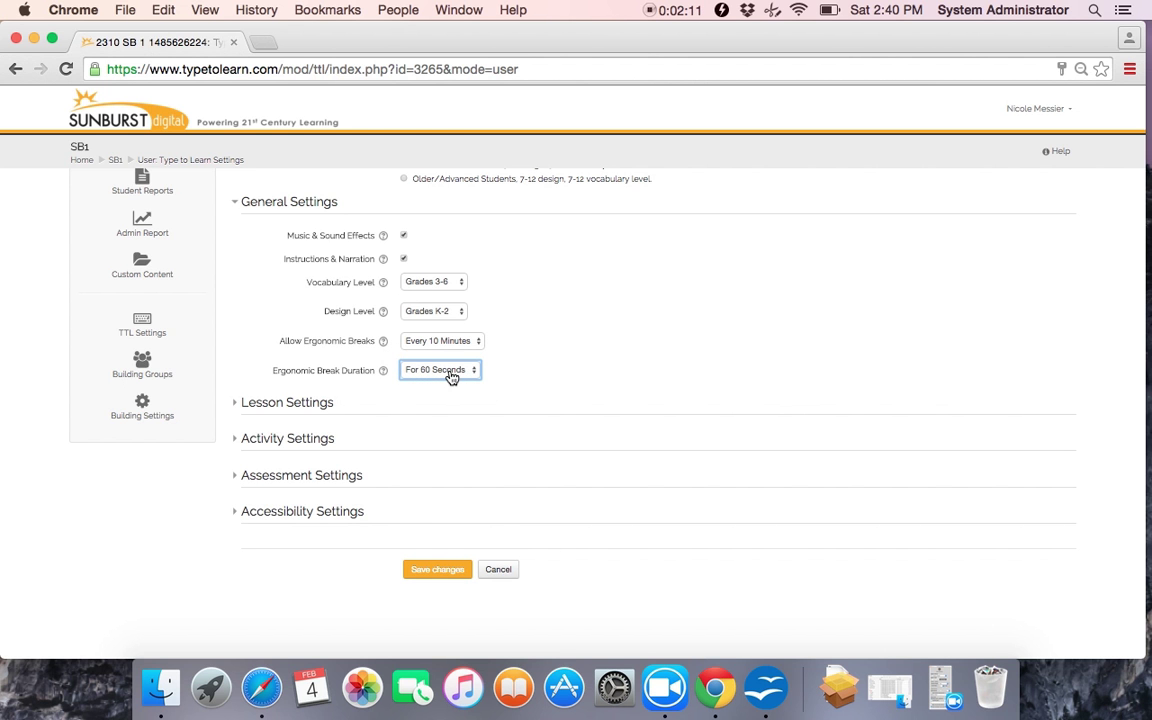
click(412, 396)
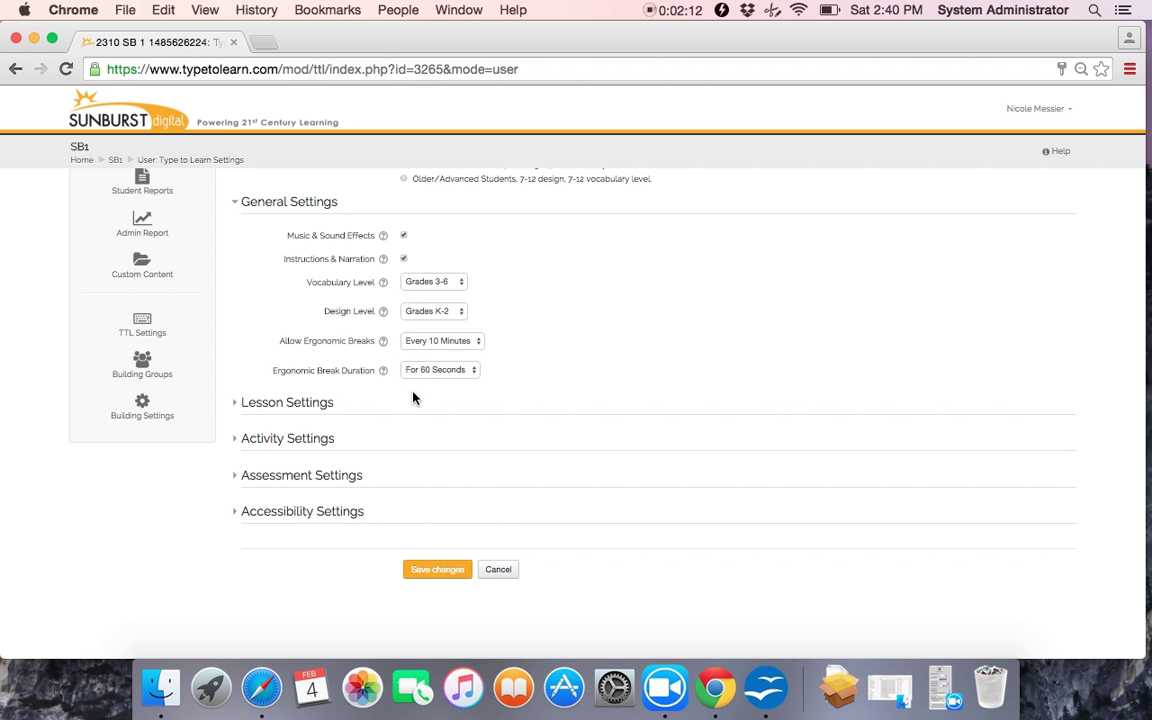
- Expand the lesson settings and choose Disabled for Prevent Going Past Lesson
click(238, 405)
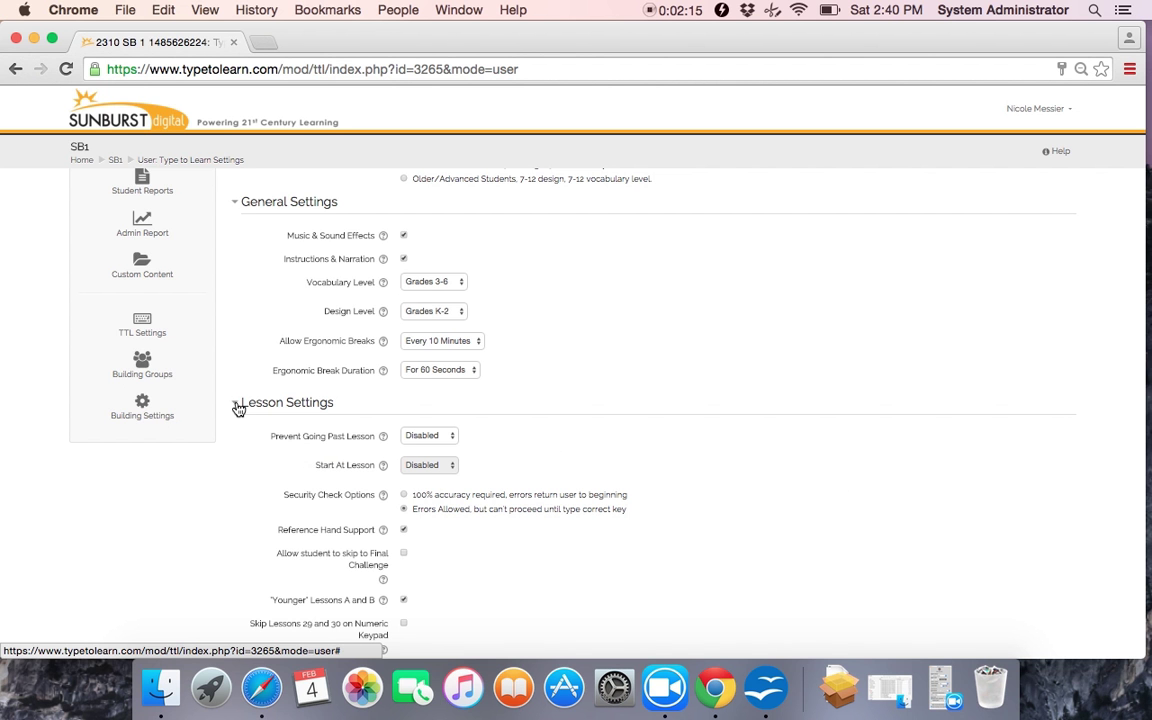
scroll(810, 518, down, 5)
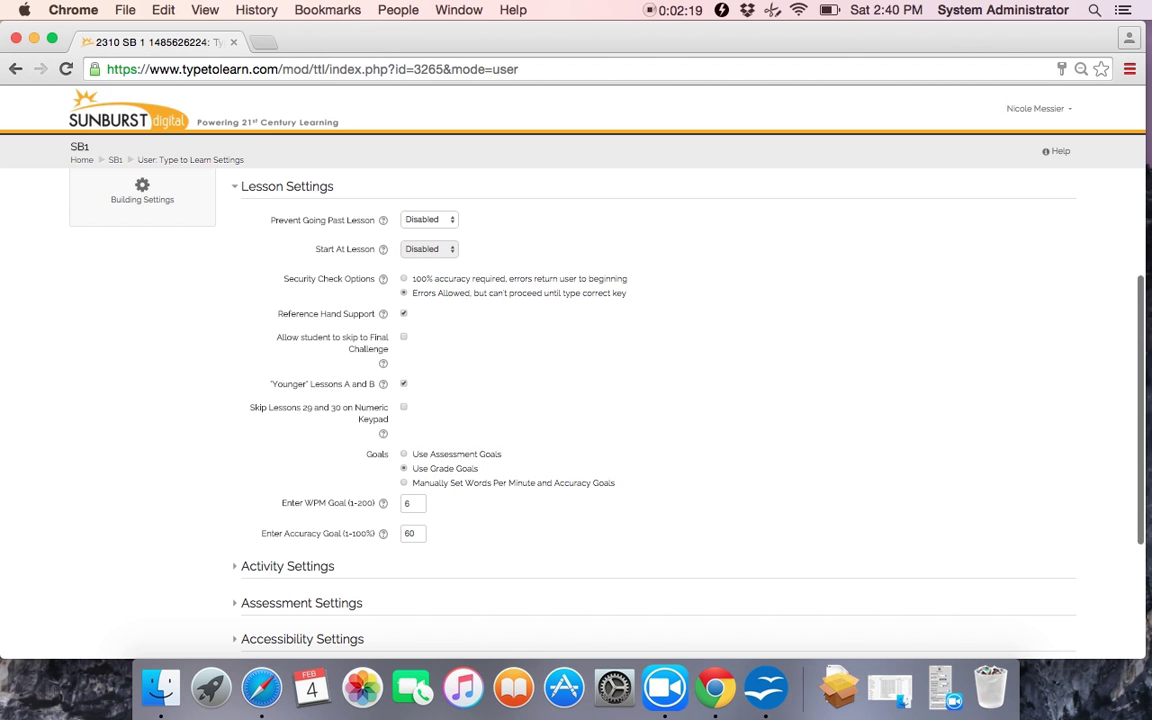
click(432, 222)
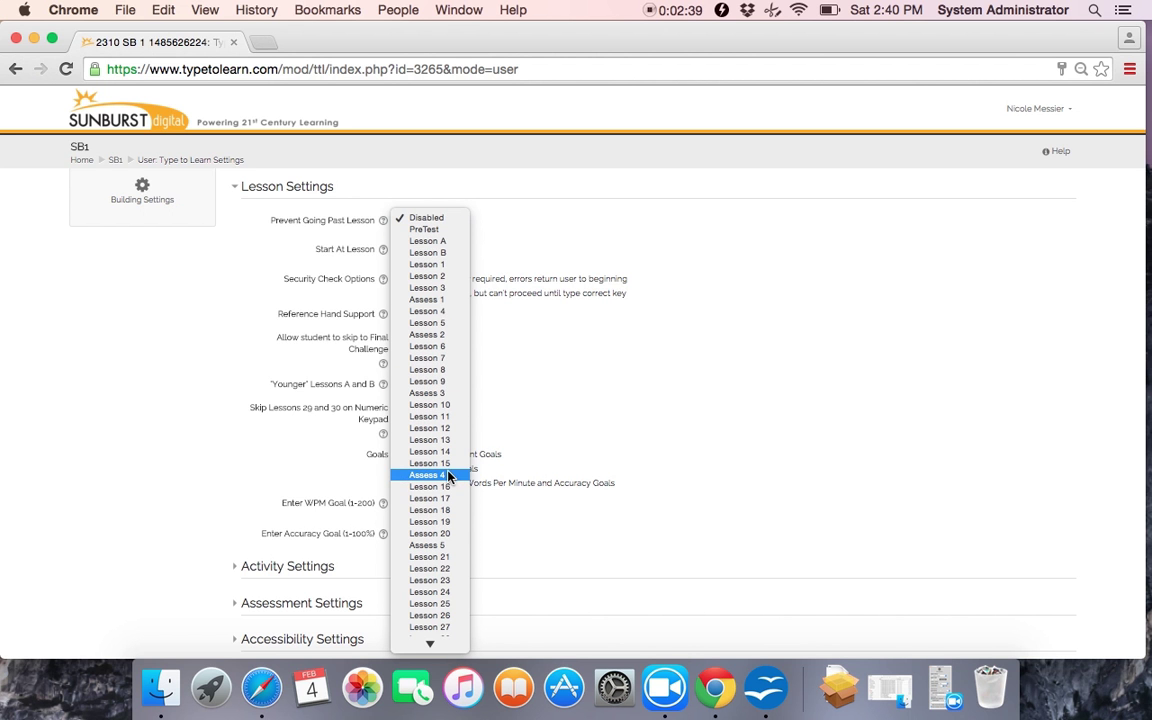
click(439, 224)
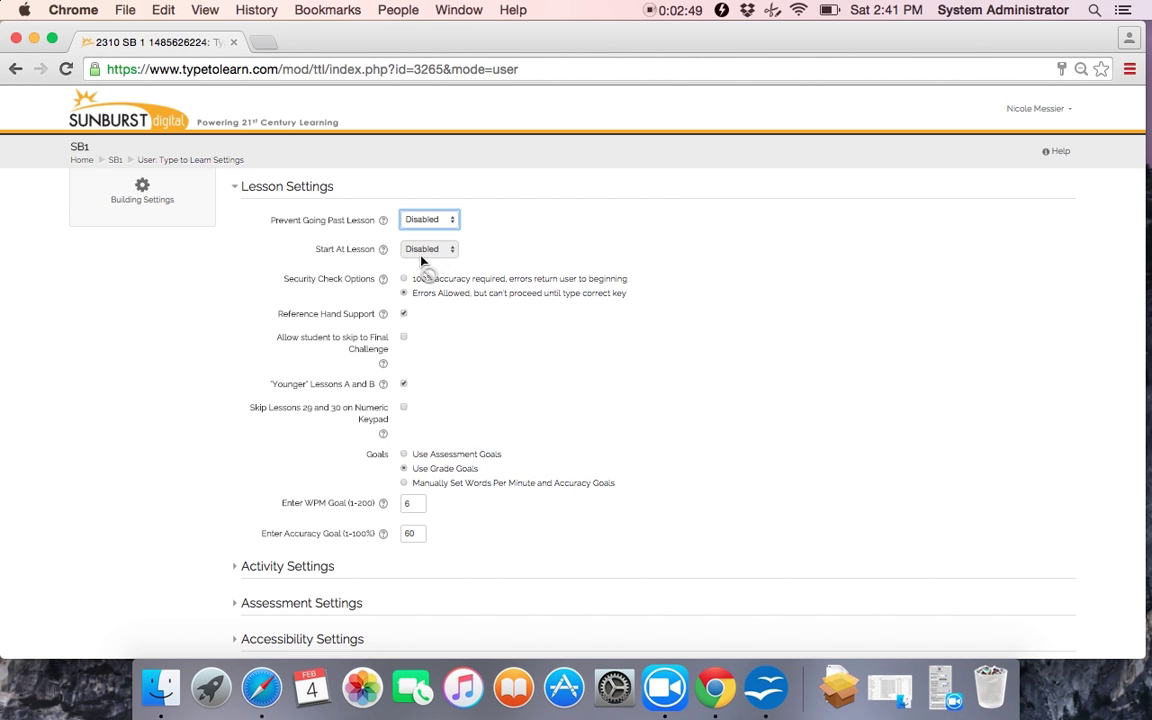
- Turn off the Pre Test in the assessment settings and set Start At Lesson to Lesson 7
click(237, 607)
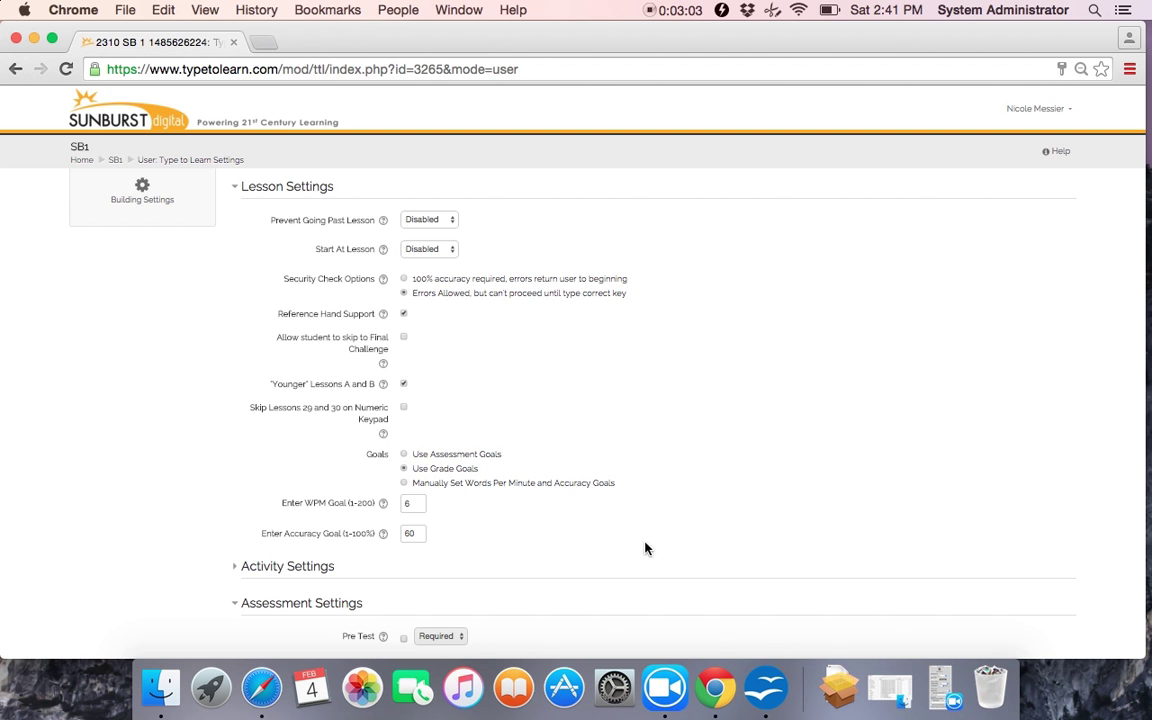
click(429, 253)
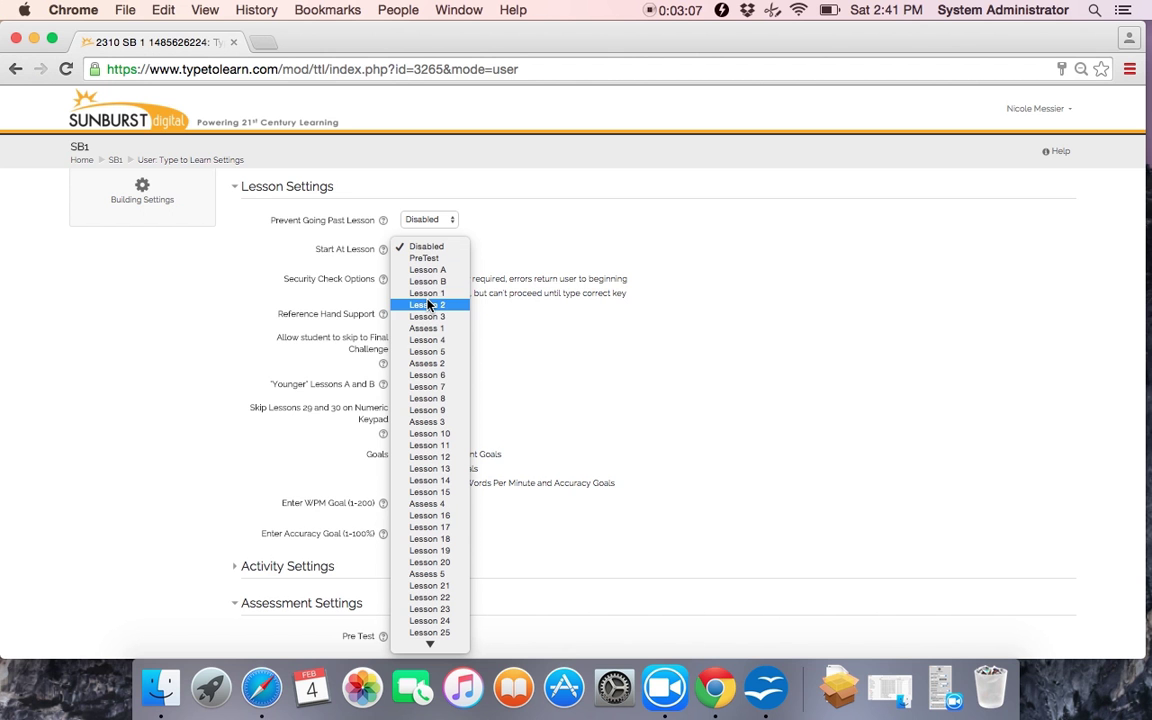
click(432, 387)
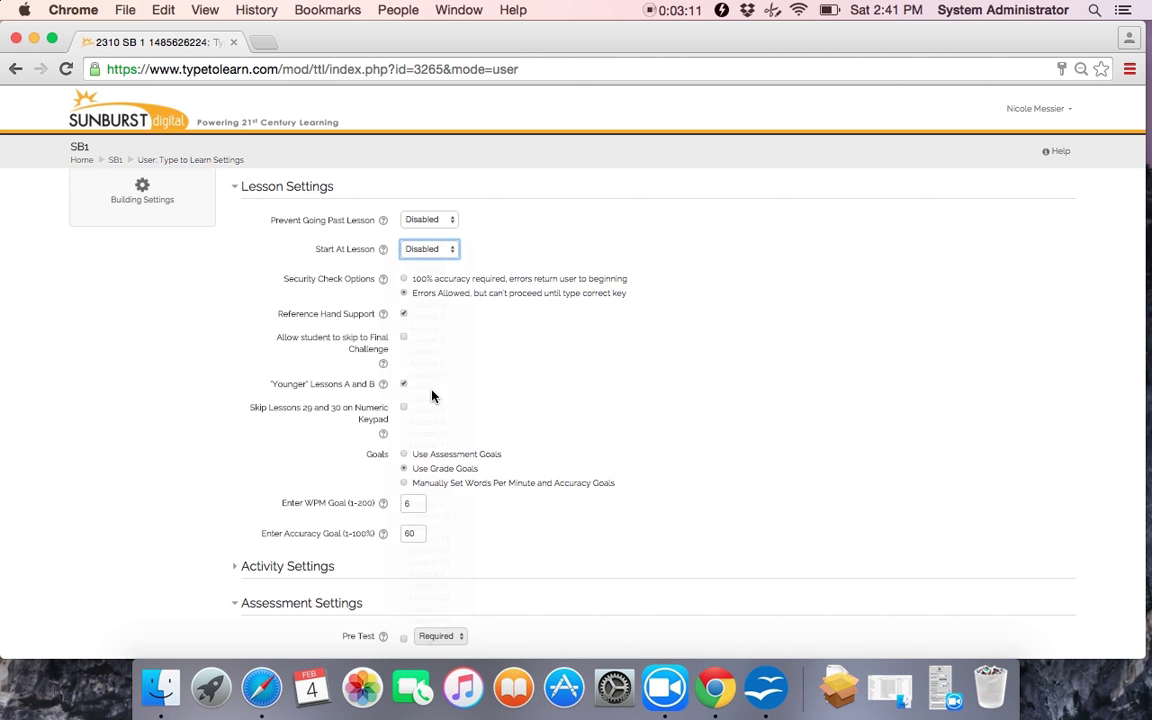
- Set Start At Lesson to PreTest and re-enable the Pre Test in the assessment settings
click(442, 255)
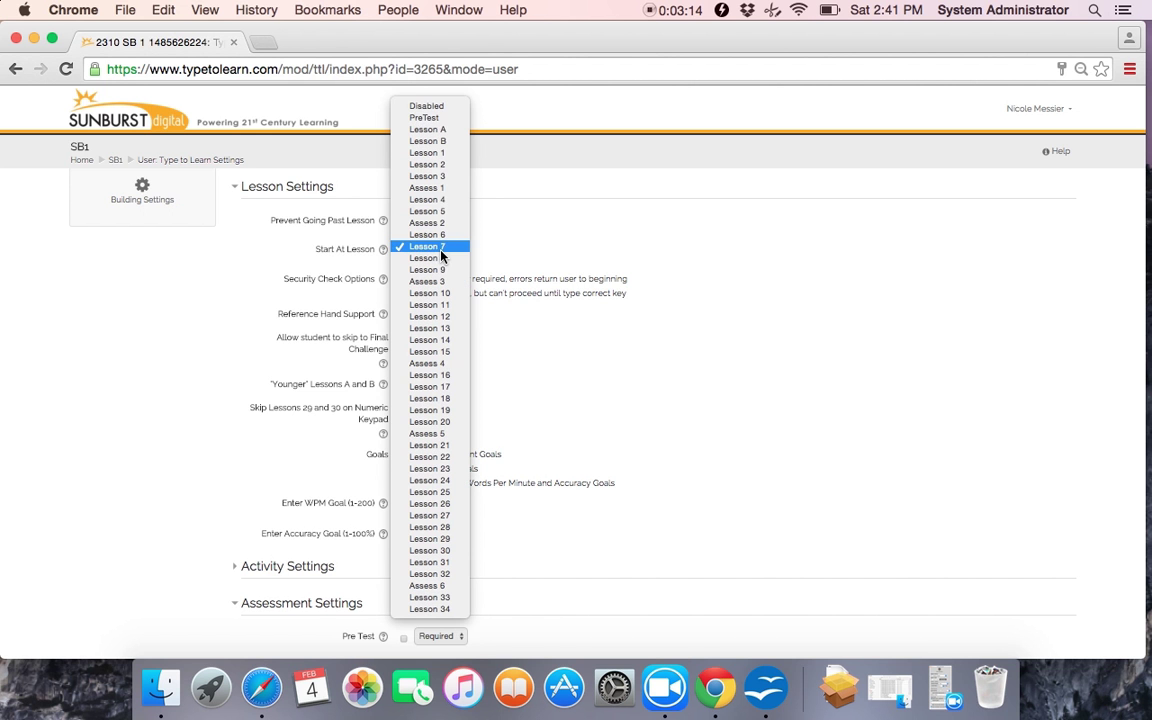
click(437, 122)
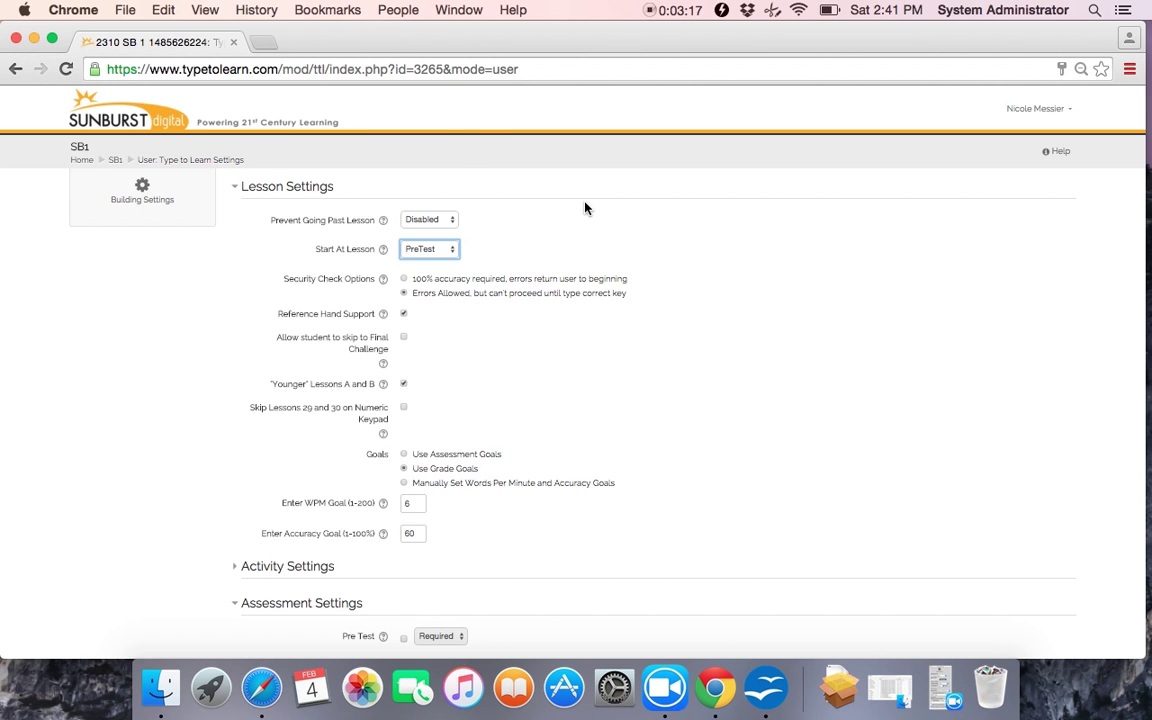
click(533, 270)
click(403, 638)
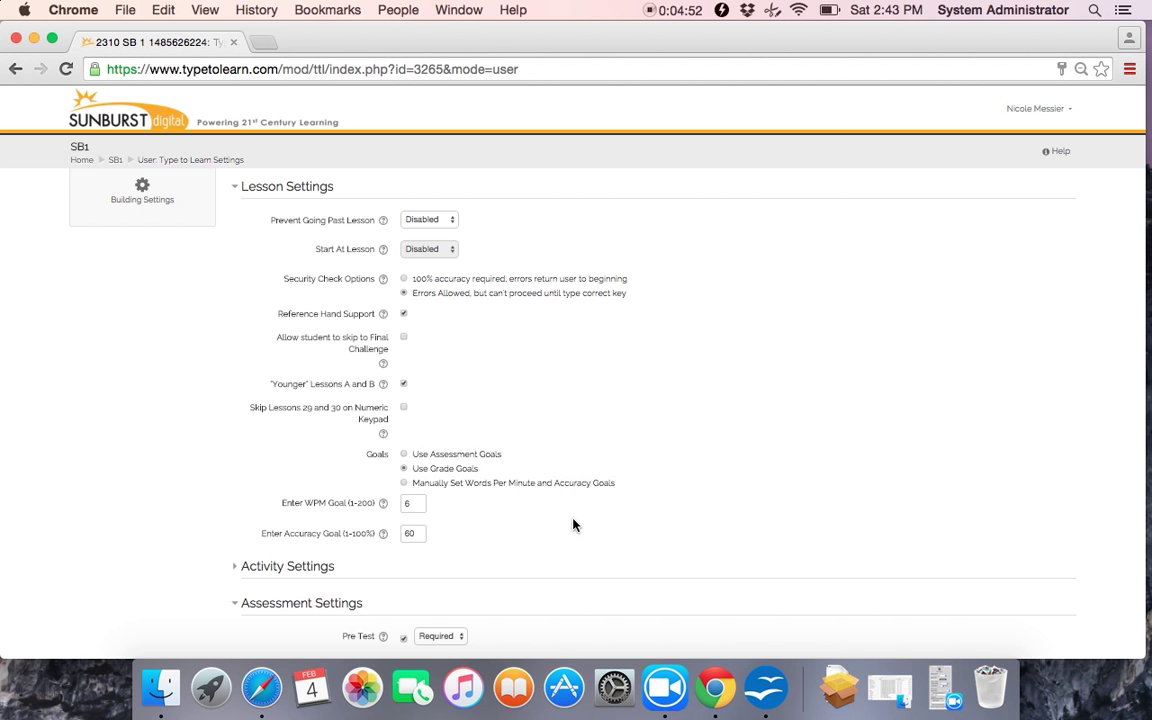
- Expand the activity settings and allow activities only After Lesson is Complete
scroll(484, 519, down, 3)
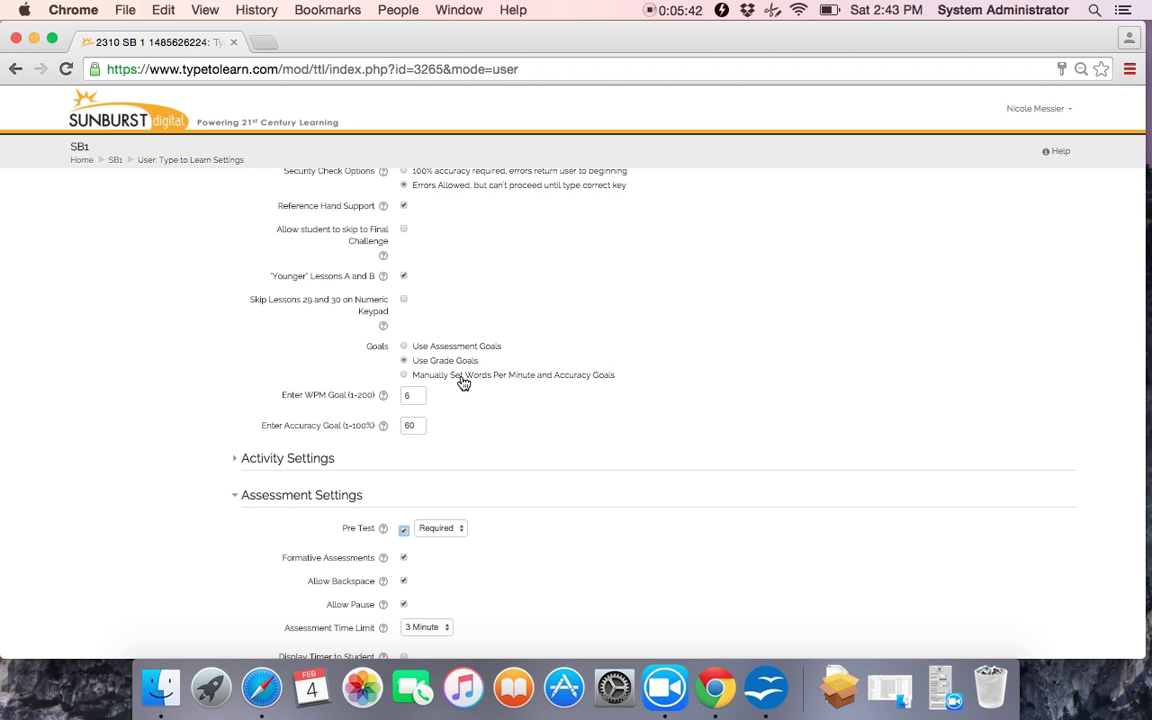
click(237, 462)
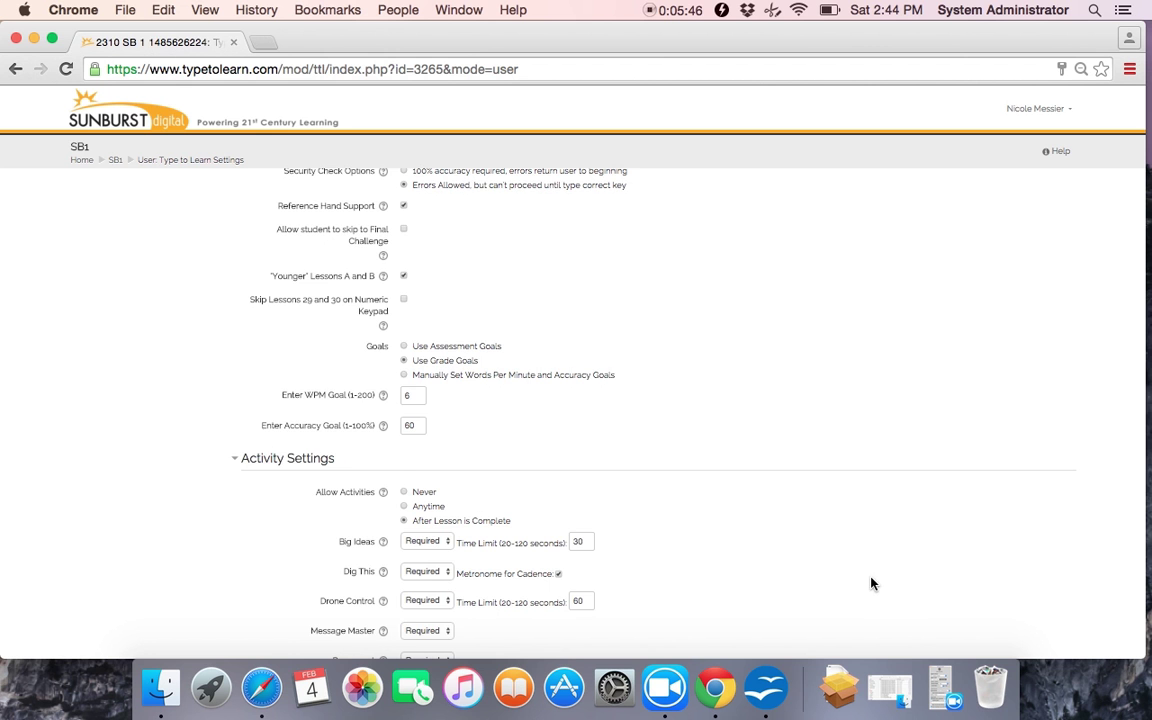
scroll(918, 628, down, 5)
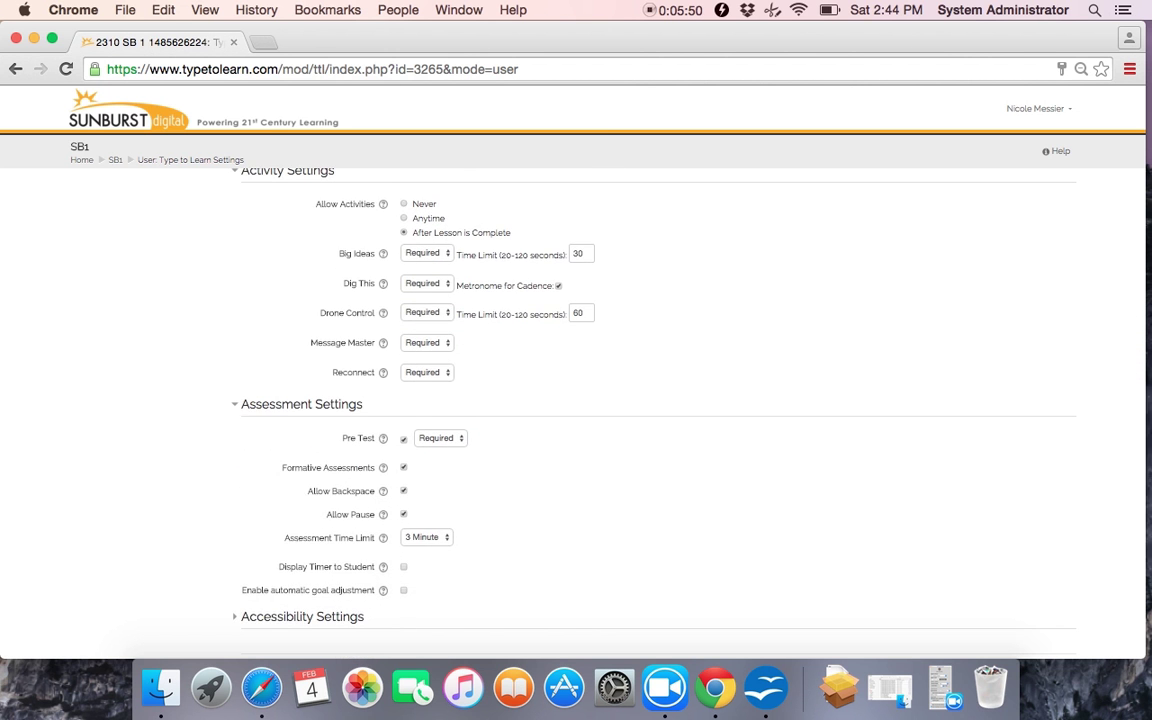
scroll(620, 400, up, 1)
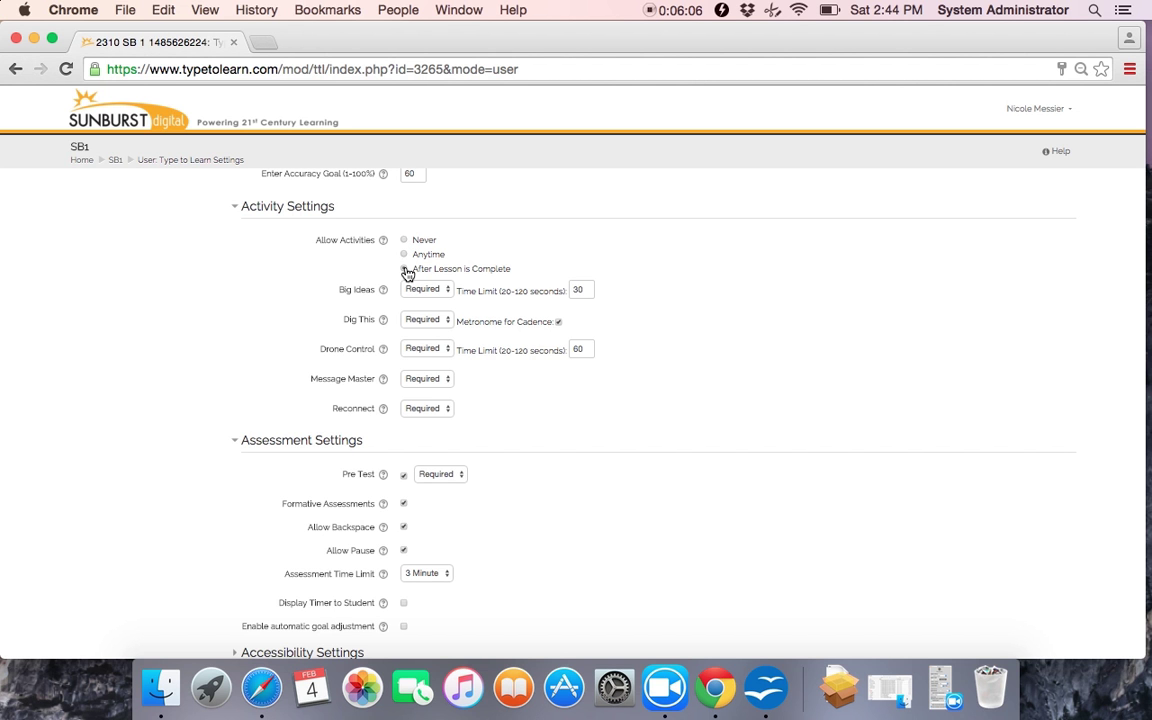
click(405, 269)
- Set the Big Ideas, Dig This, Drone Control, Message Master and Reconnect activities to Optional
click(428, 292)
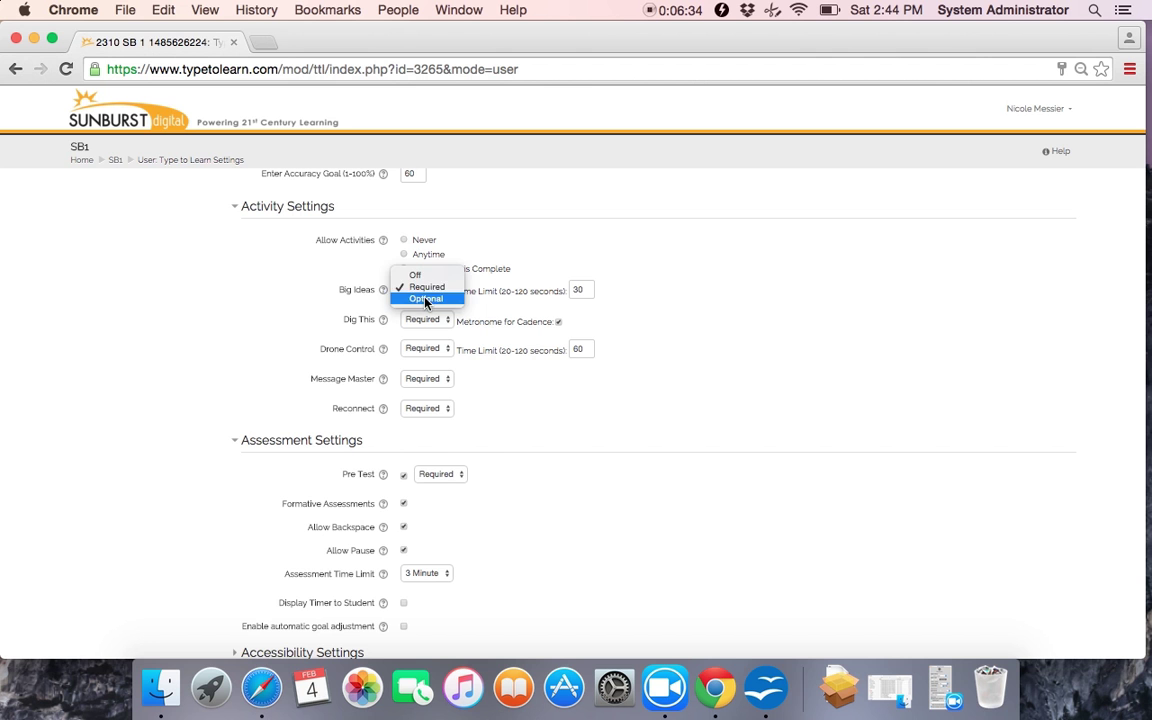
key(Escape)
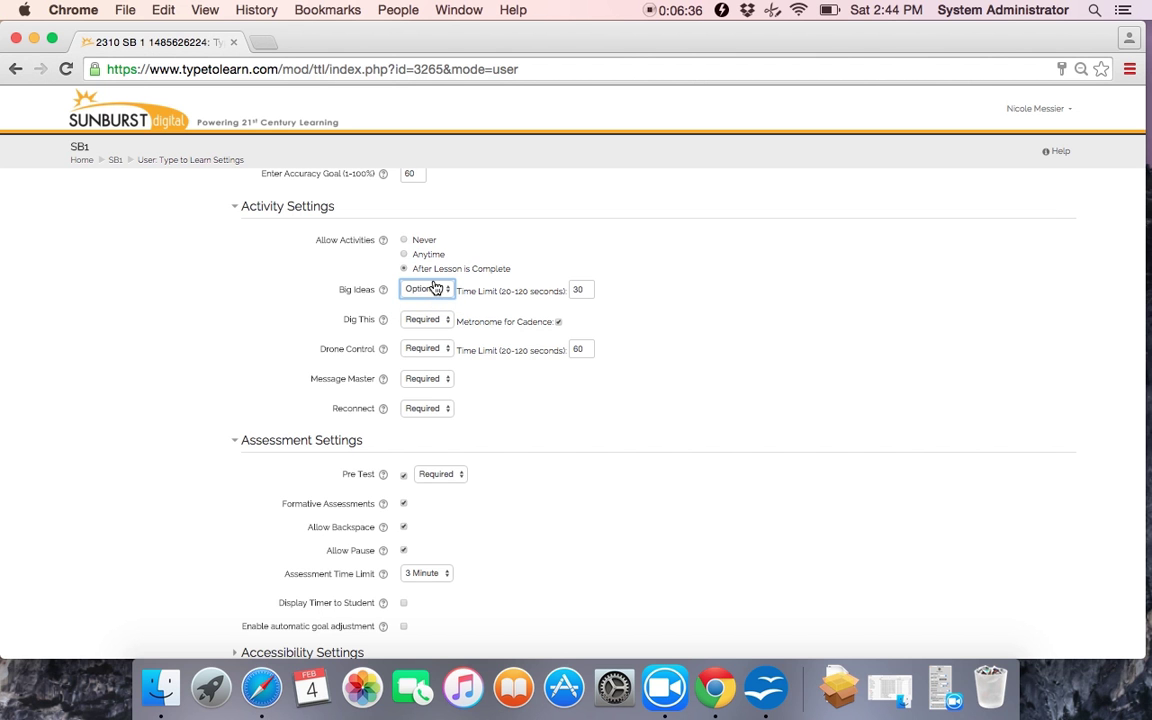
click(424, 321)
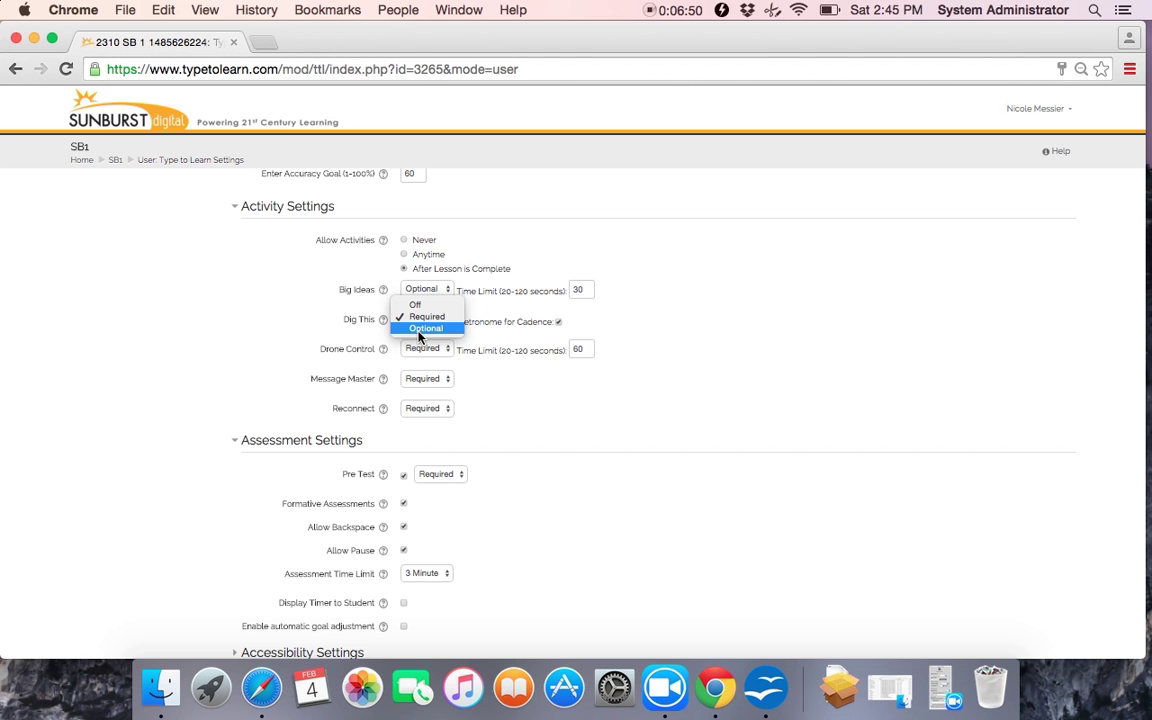
click(419, 333)
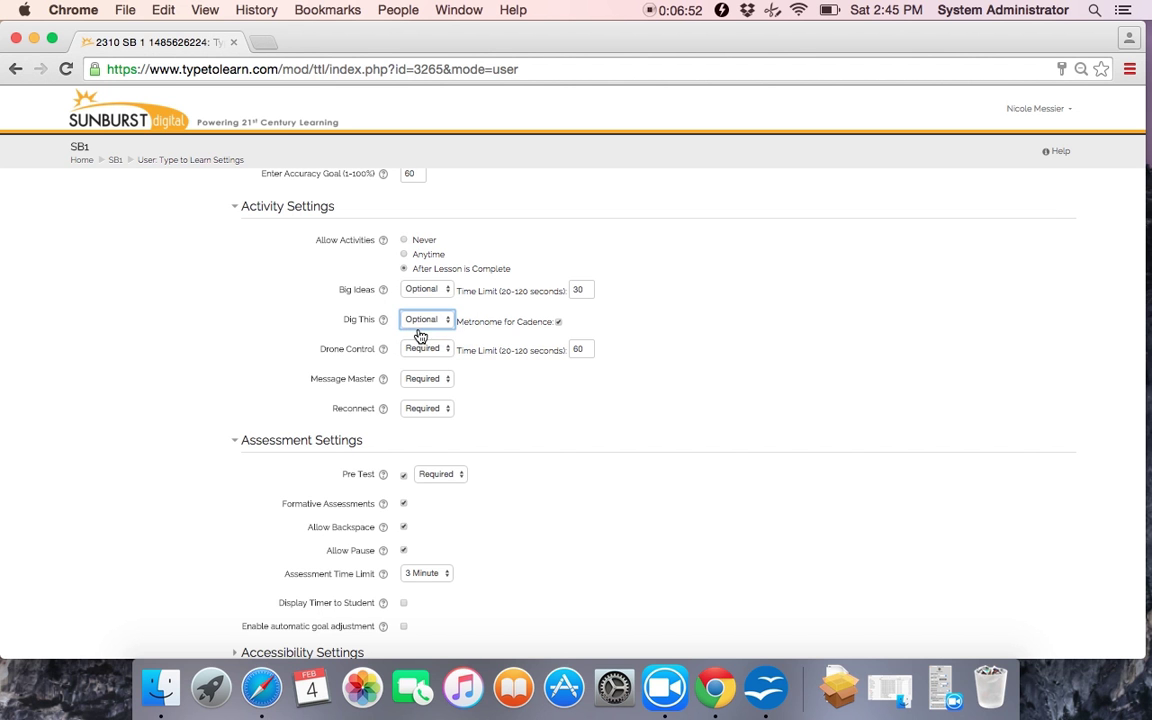
click(420, 350)
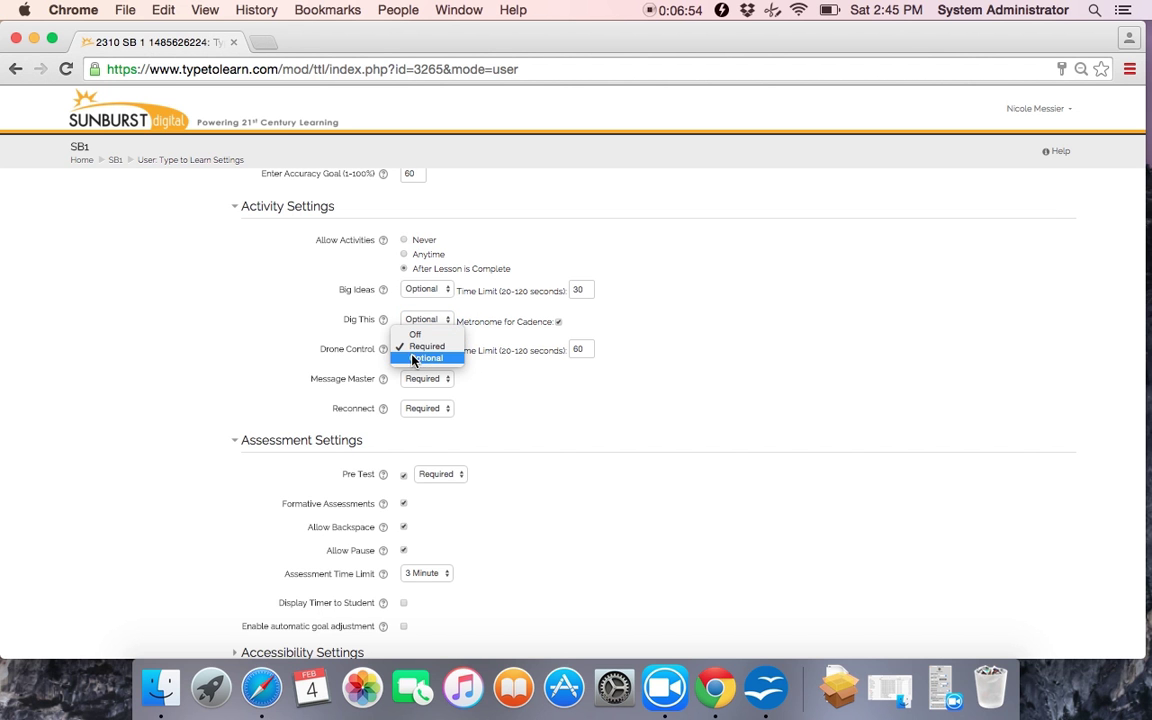
click(411, 360)
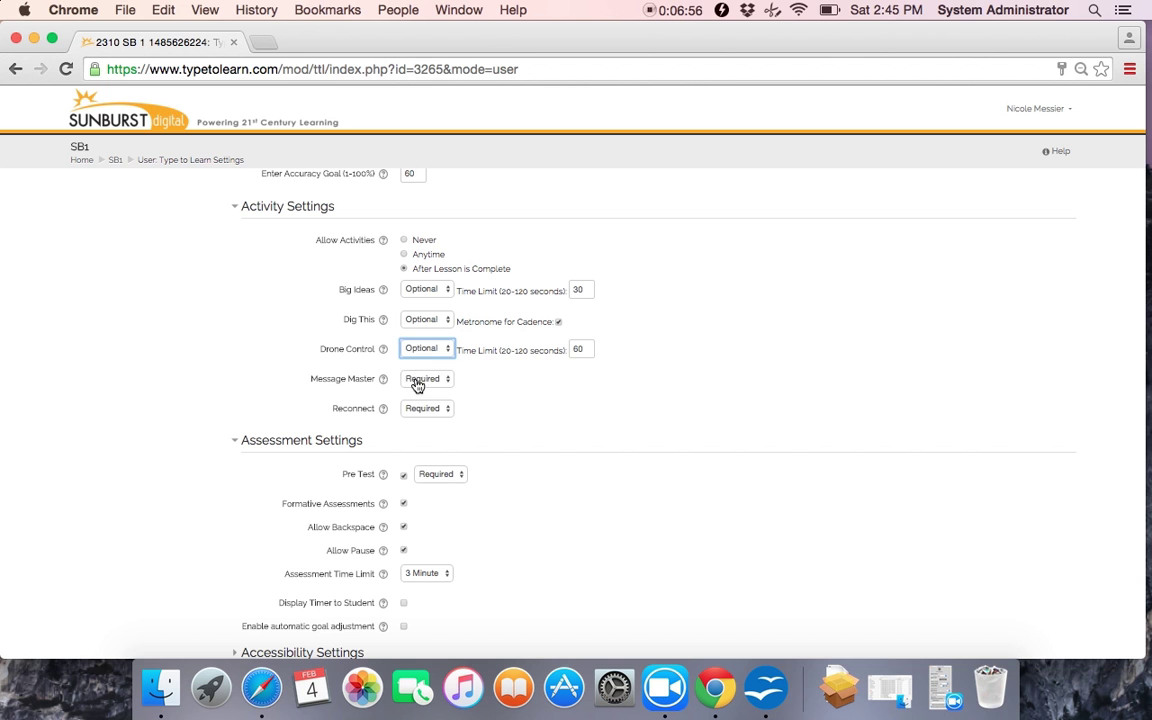
click(416, 380)
click(425, 388)
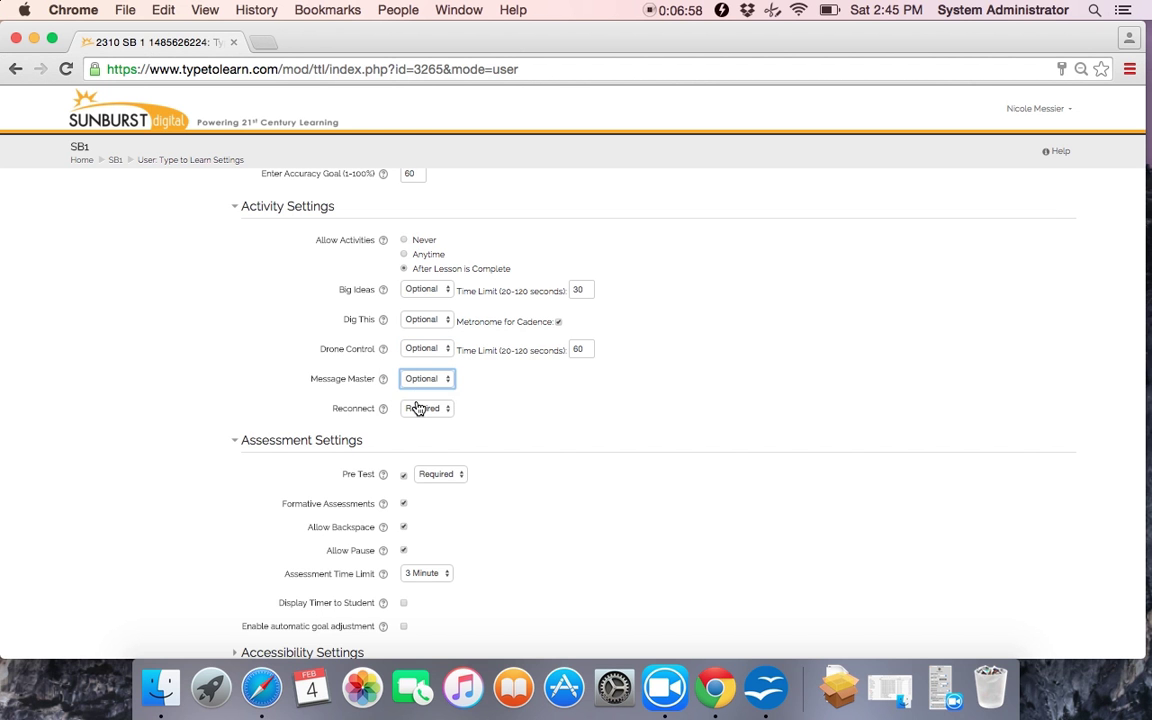
click(419, 408)
click(421, 417)
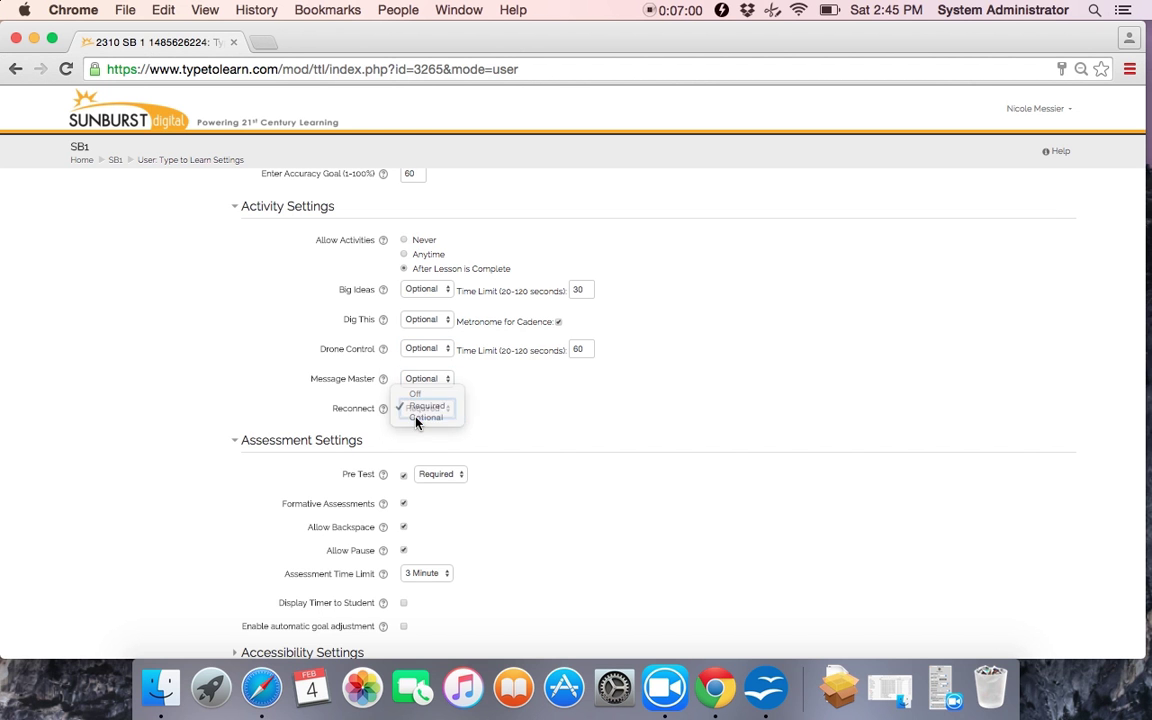
click(566, 409)
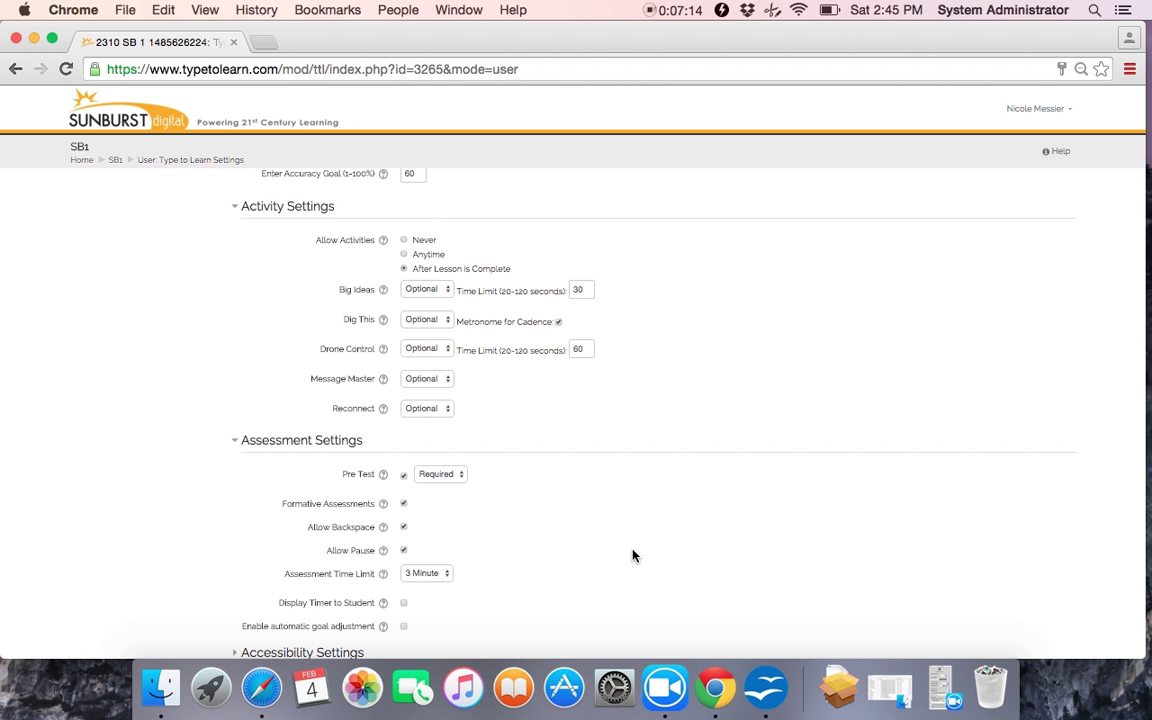
- Turn the Pre Test off and back on in the assessment settings, and choose Required for it
scroll(632, 556, down, 5)
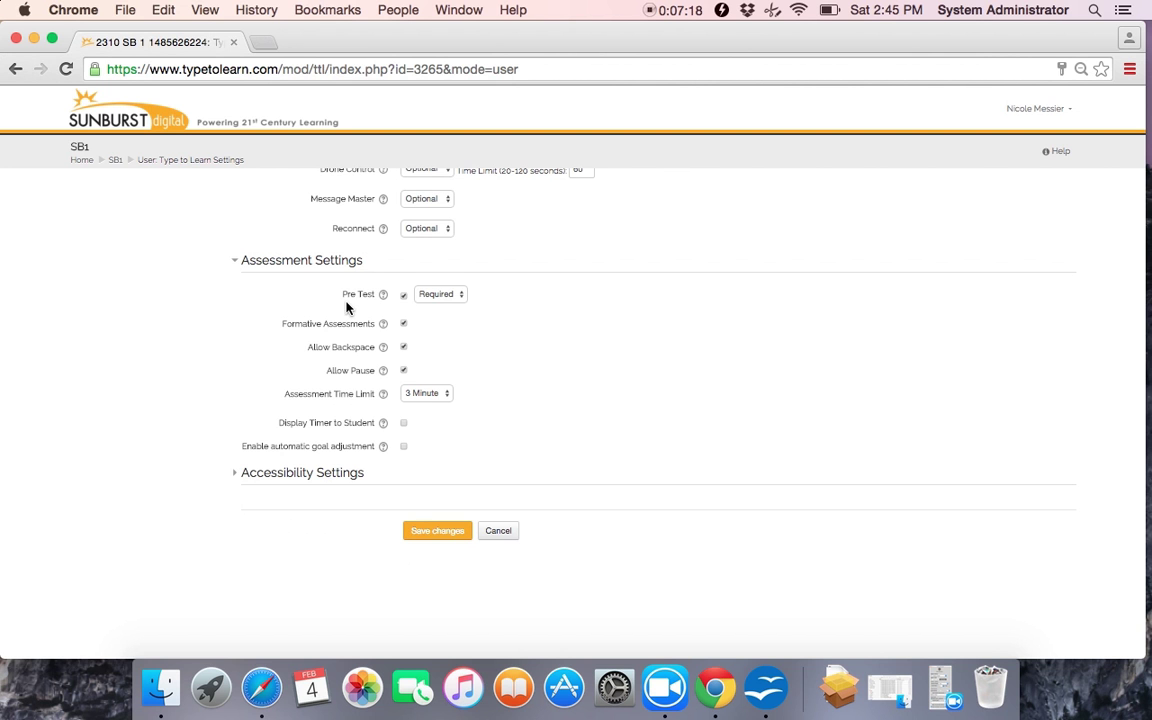
click(404, 297)
click(405, 298)
click(448, 306)
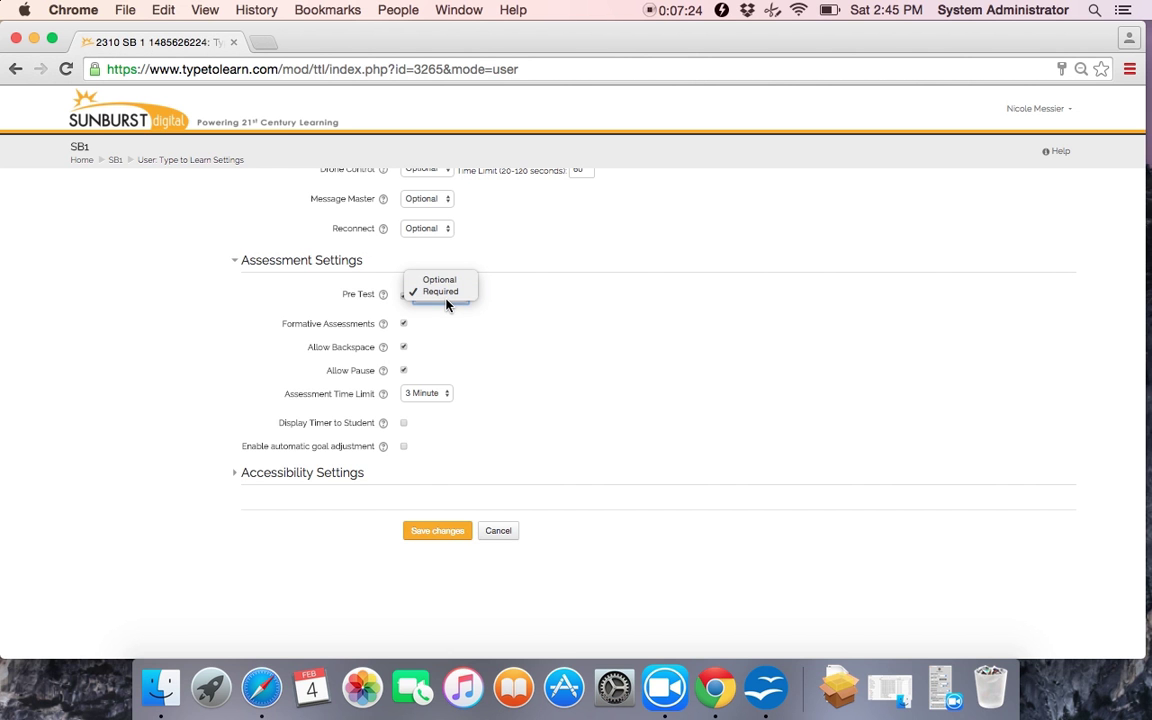
click(440, 293)
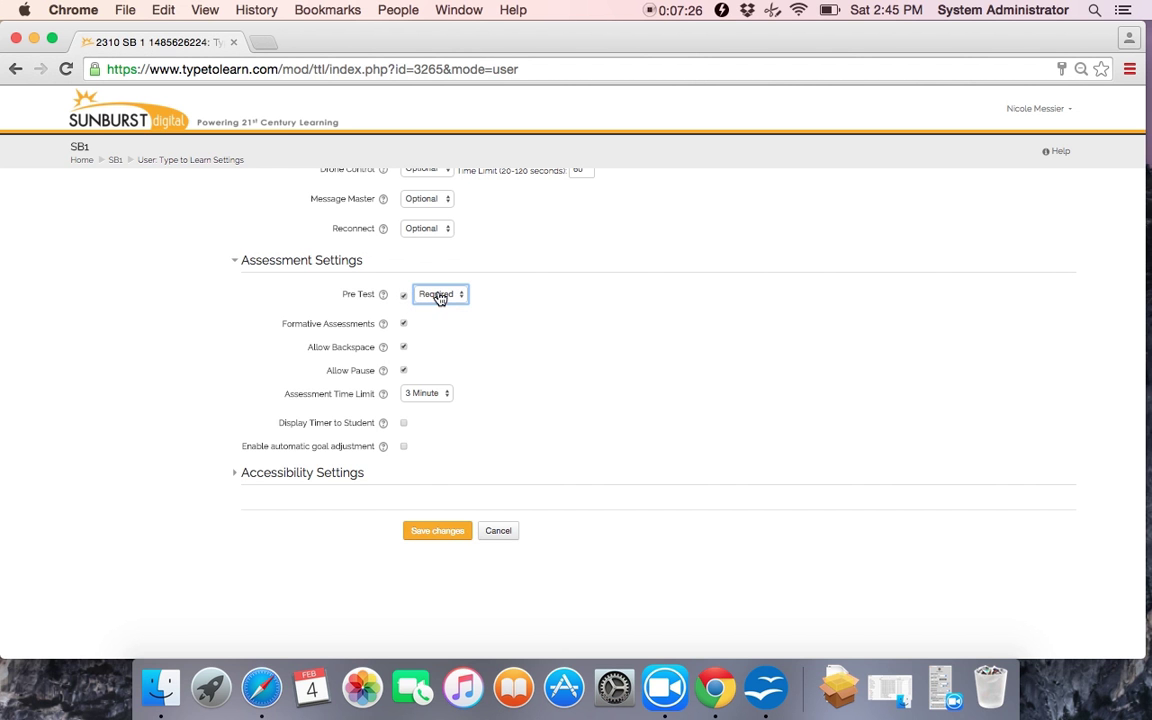
click(428, 370)
- Turn Formative Assessments off and back on, and choose 3 Minute for the Assessment Time Limit
click(404, 325)
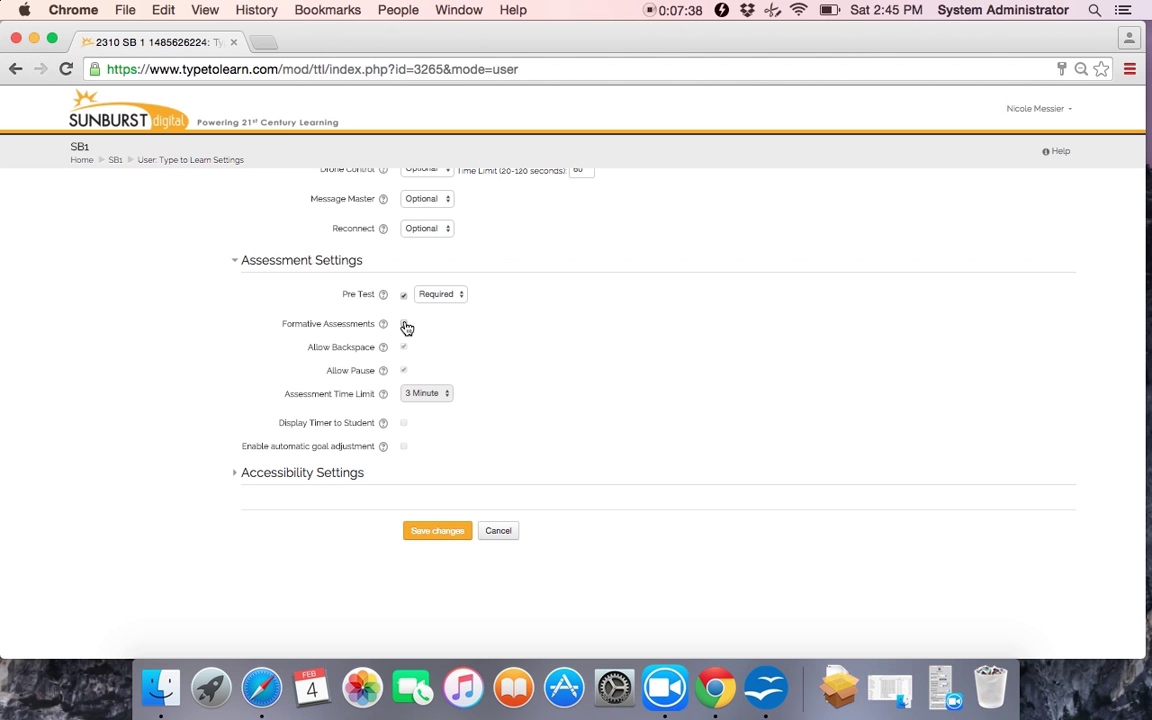
click(404, 325)
click(429, 397)
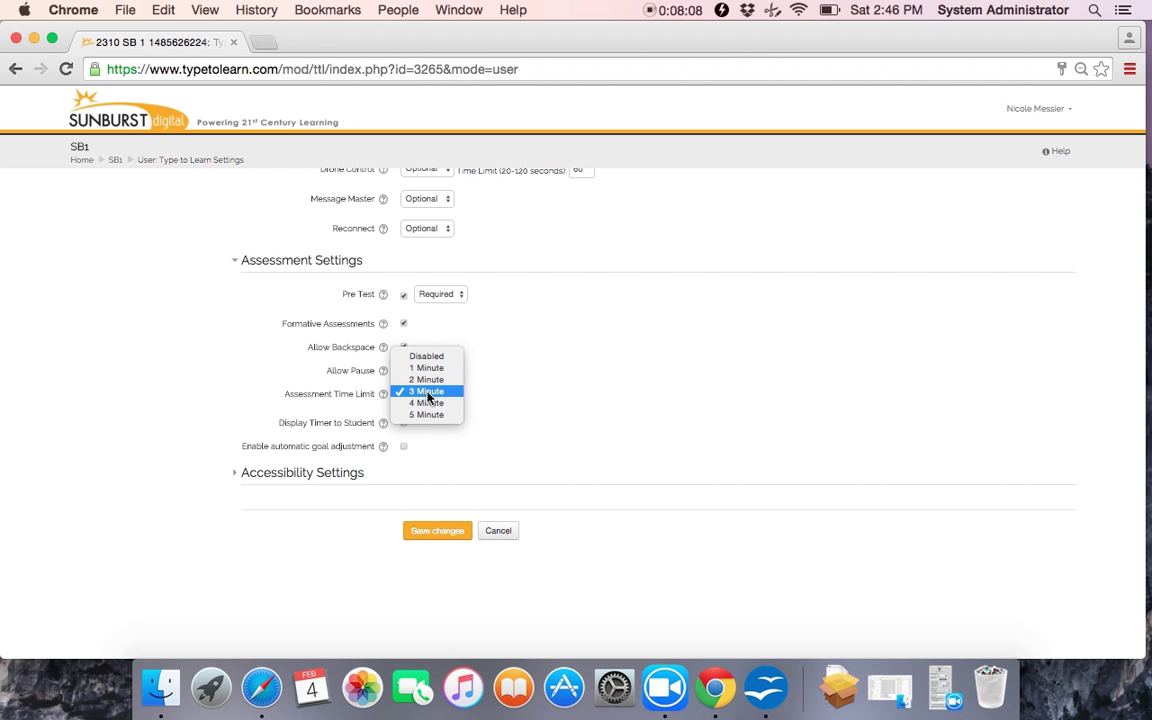
click(428, 392)
click(427, 455)
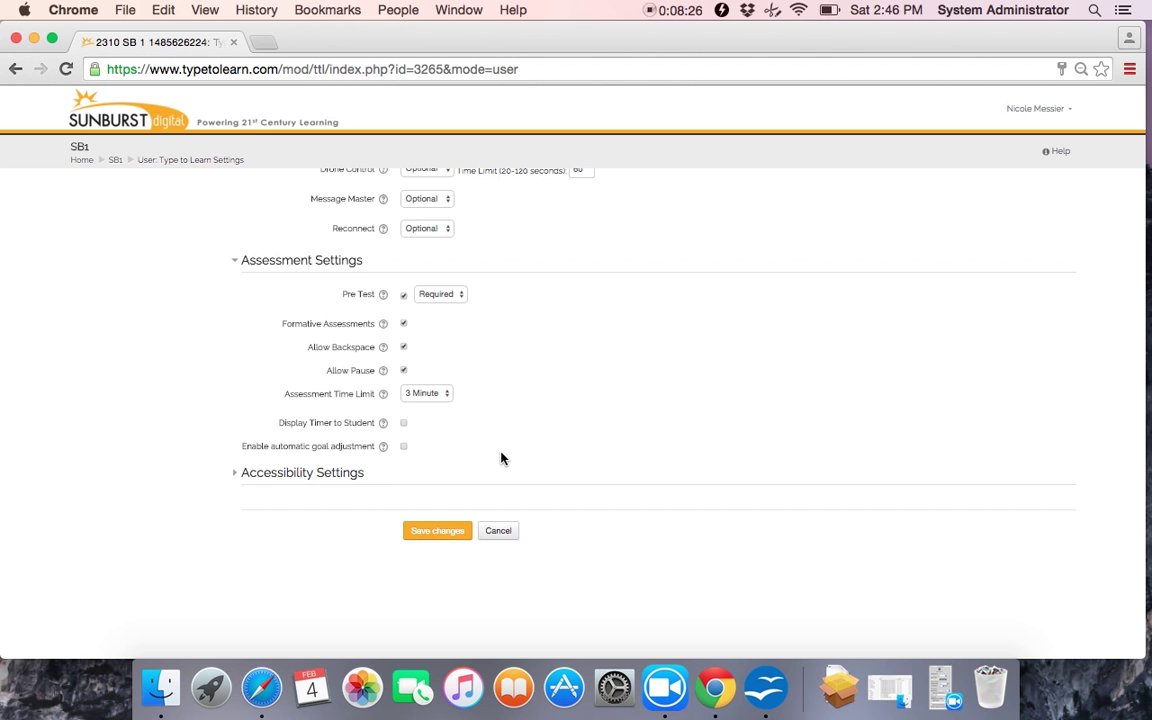
- Expand the accessibility settings and choose English as language, Standard font size and Standard text for visually-impaired
click(237, 477)
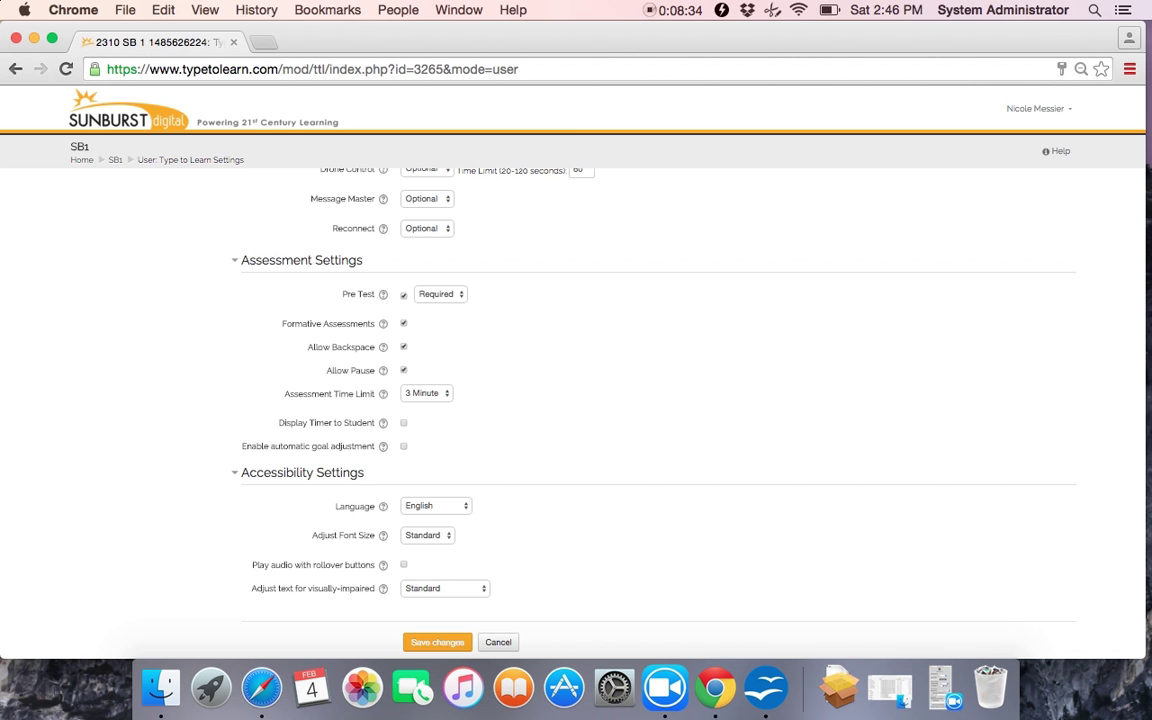
scroll(593, 528, down, 3)
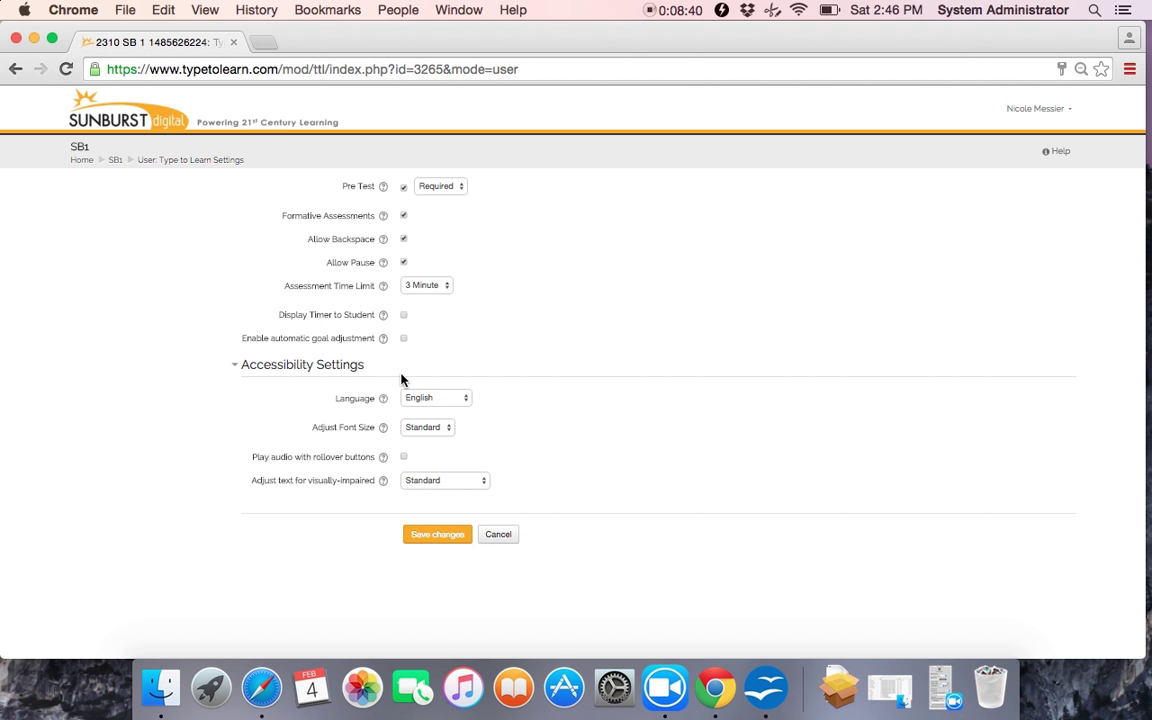
click(449, 404)
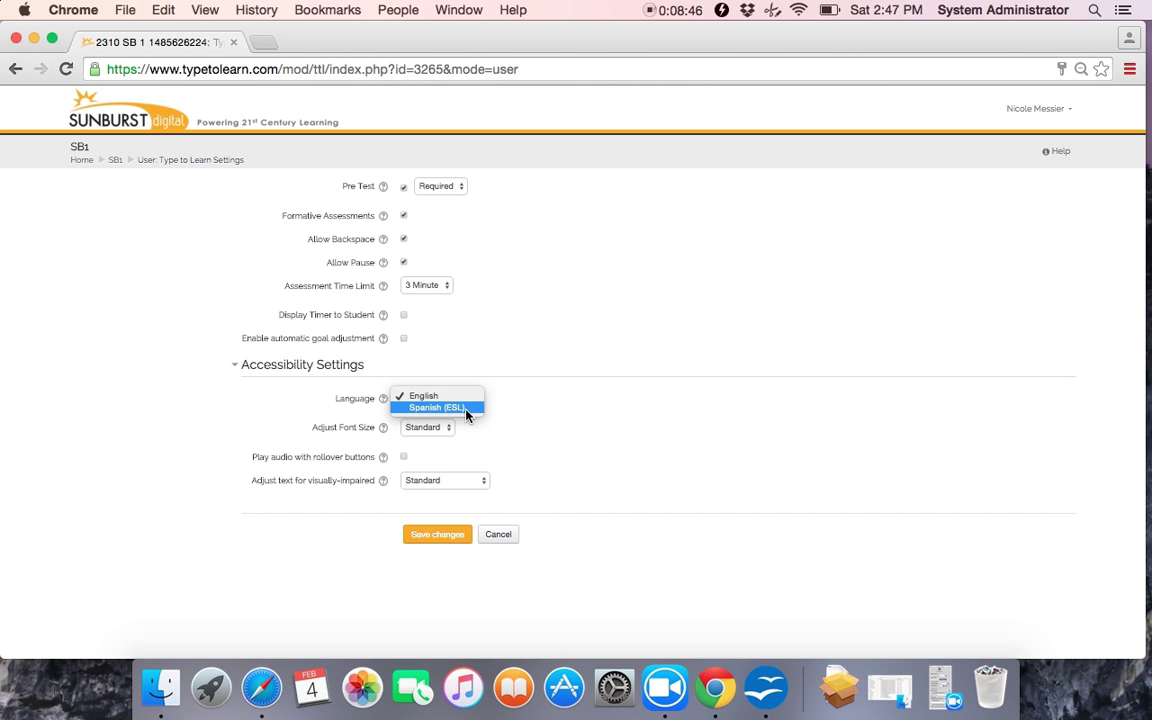
click(457, 397)
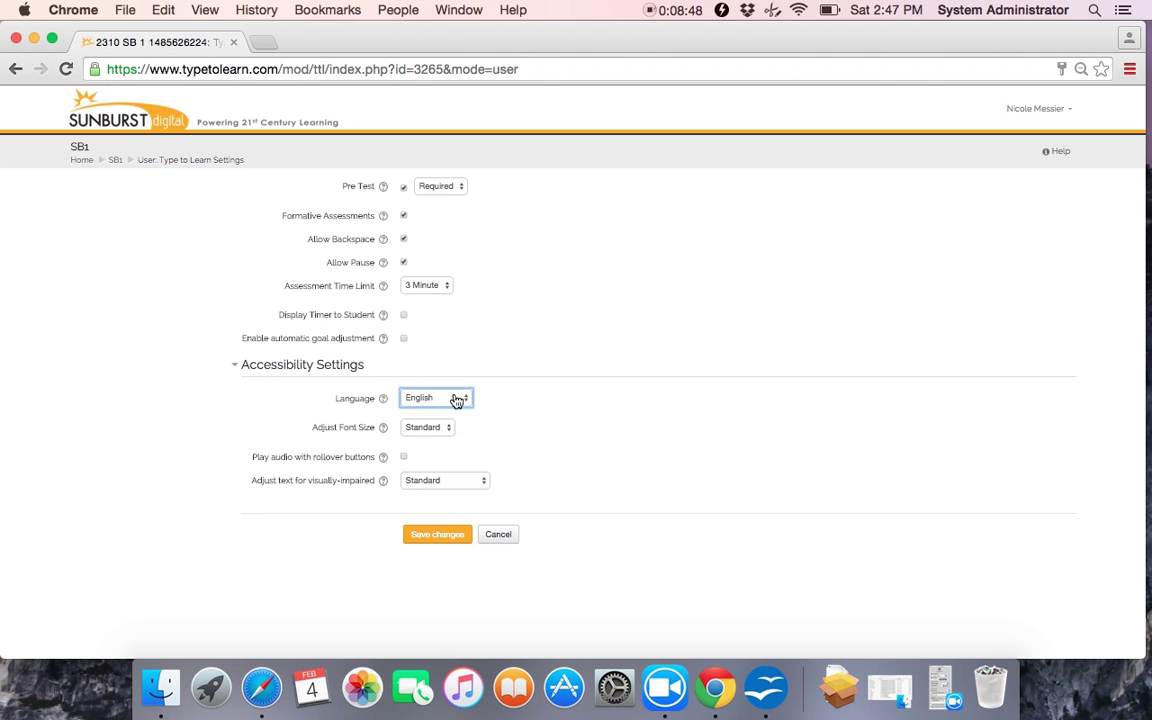
click(434, 427)
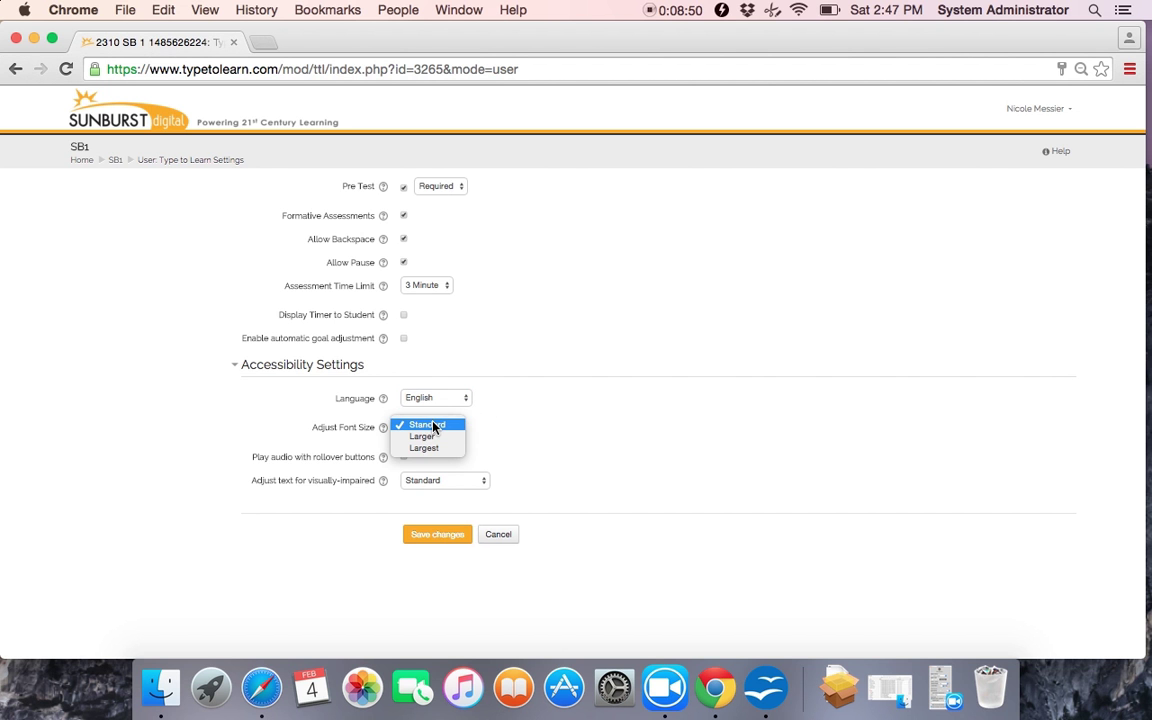
click(434, 426)
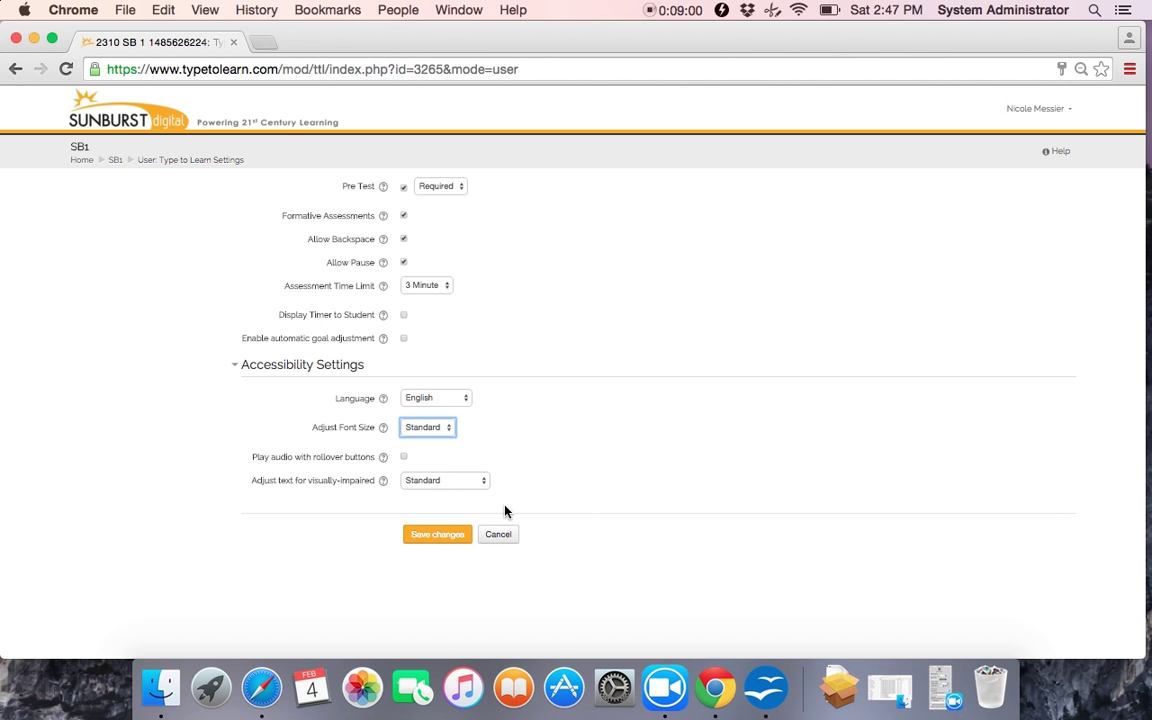
click(445, 484)
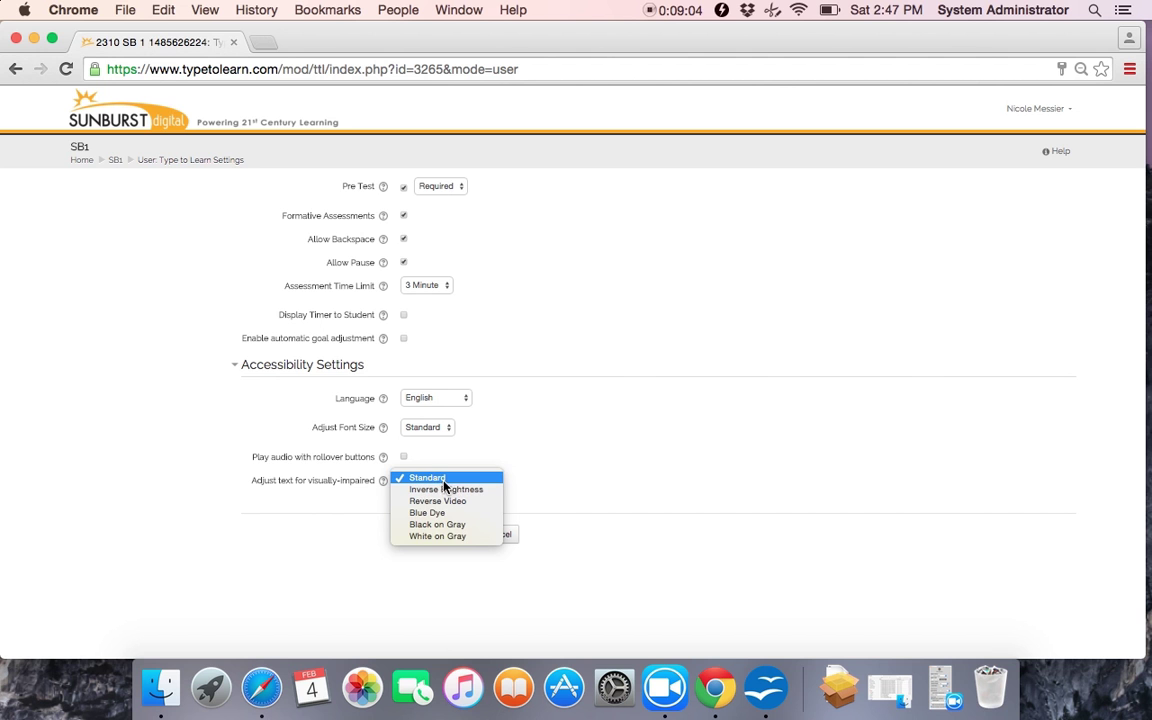
click(445, 479)
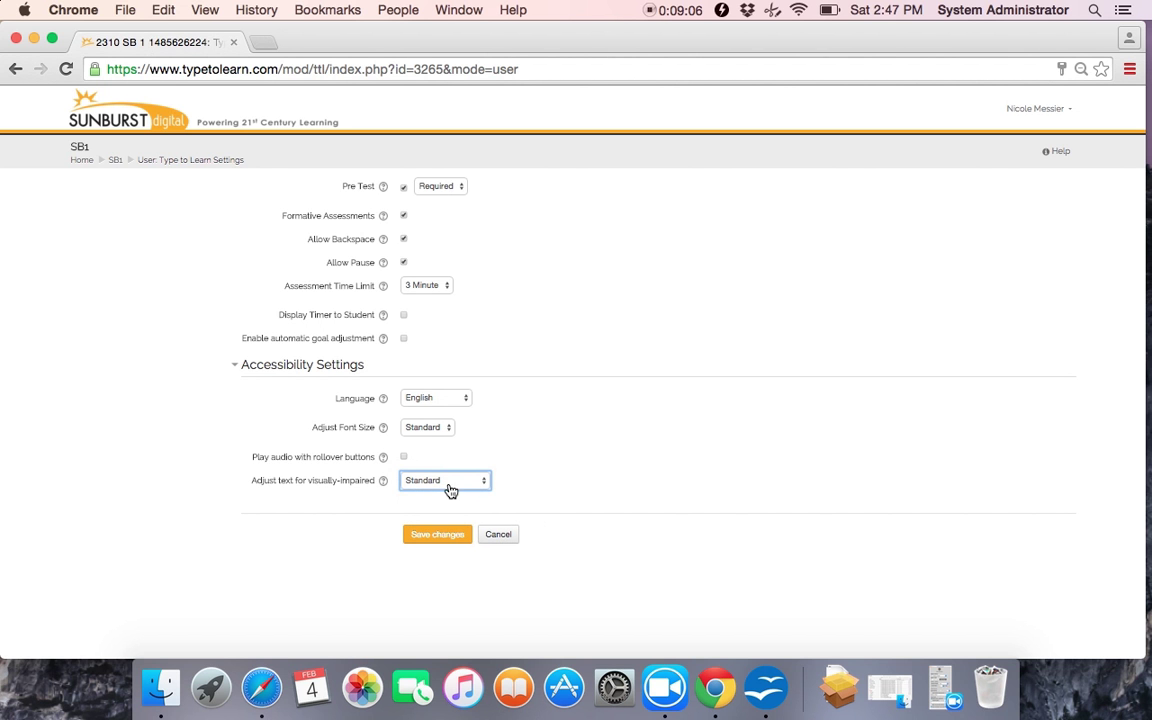
- Save the changes to the student's Type to Learn settings
click(588, 500)
click(430, 538)
click(443, 539)
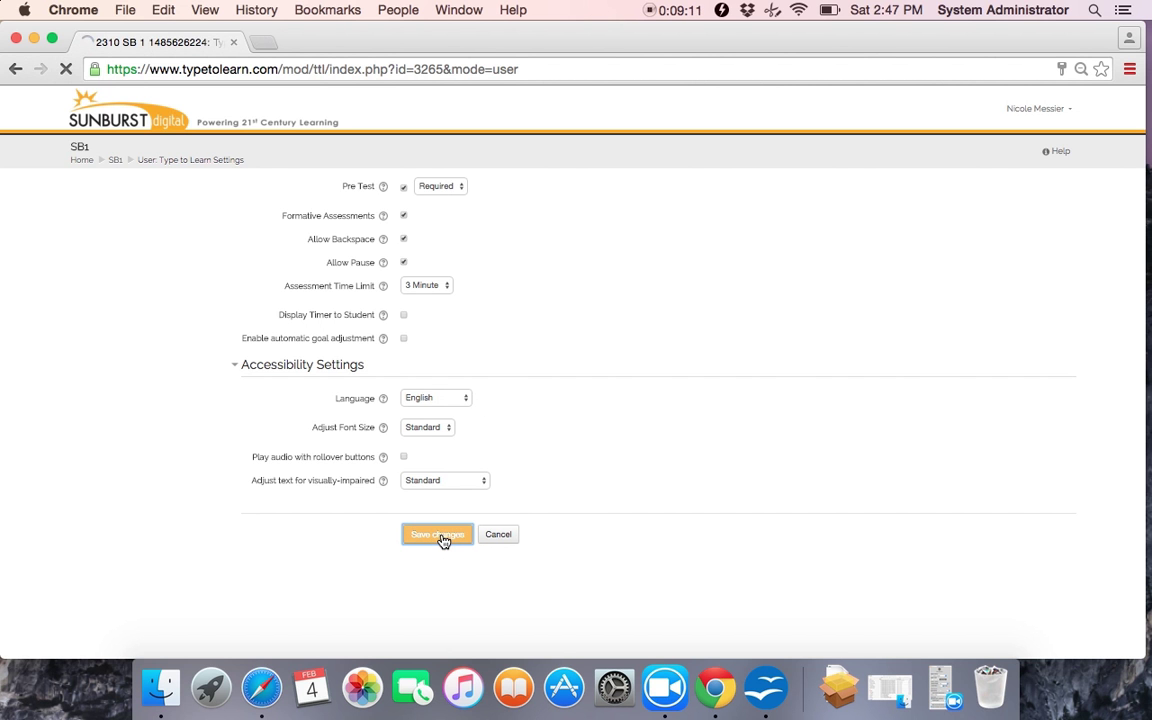